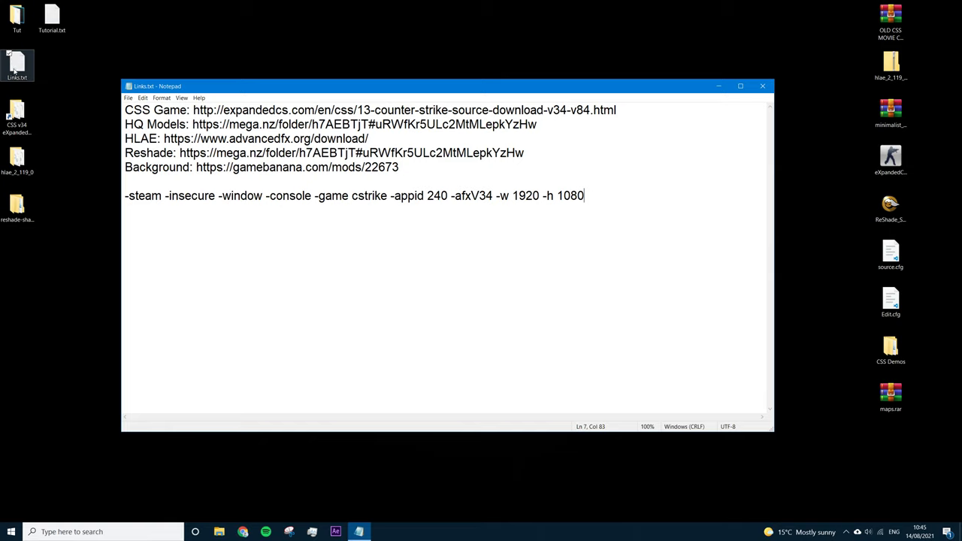
# Copy the expandedcs.com CSS Game link from line 1 of Links.txt.
pyautogui.moveTo(632, 113); pyautogui.dragTo(197, 99)
pyautogui.hotkey('ctrl', 'c')
# Load the copied expandedcs.com link in Chrome to reach the CSS download page.
pyautogui.click(242, 532)
pyautogui.click(169, 25)
pyautogui.hotkey('ctrl', 'v')
pyautogui.press('Return')
# Start downloading the 1.4 GB Counter-Strike: Source v. 34 installer.
pyautogui.scroll(-3, 522, 316)
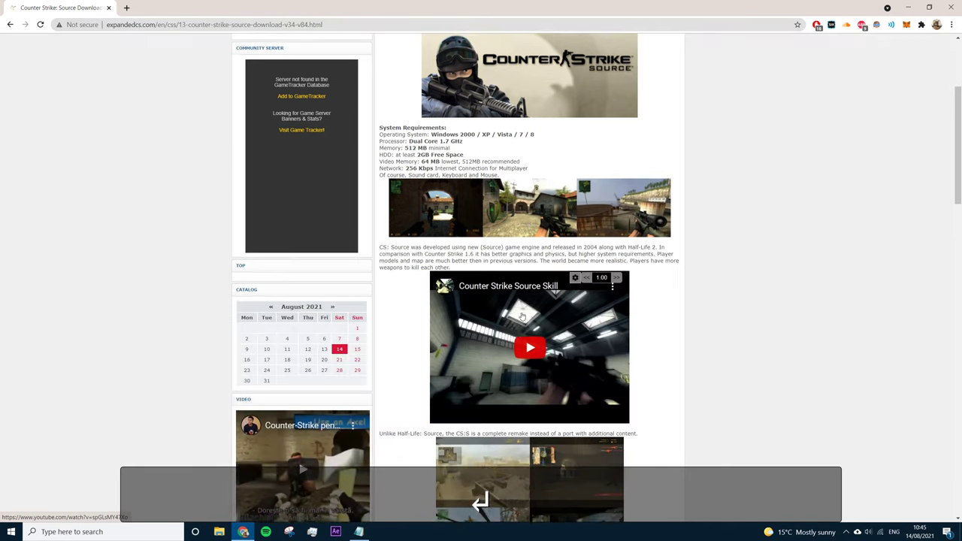
pyautogui.scroll(-10, 524, 323)
pyautogui.scroll(-3, 526, 340)
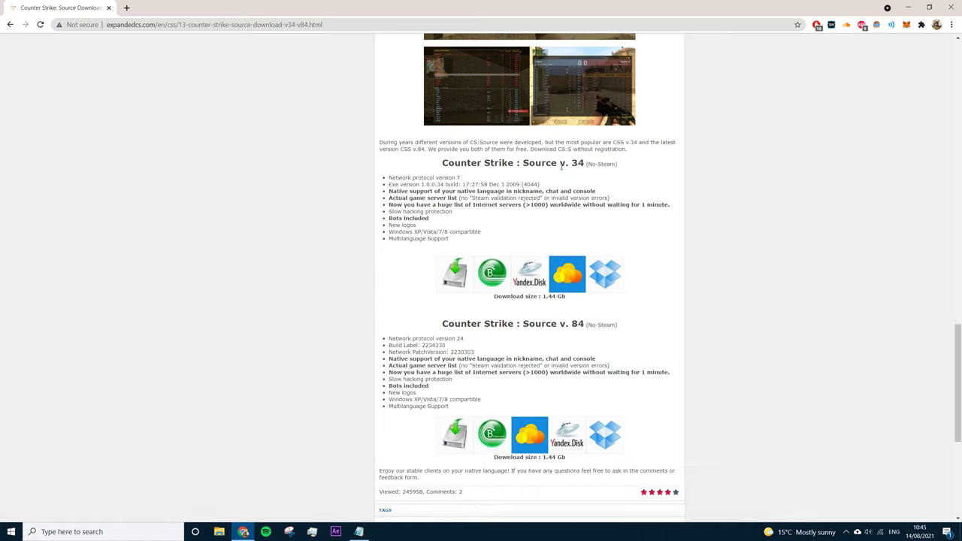
pyautogui.click(458, 274)
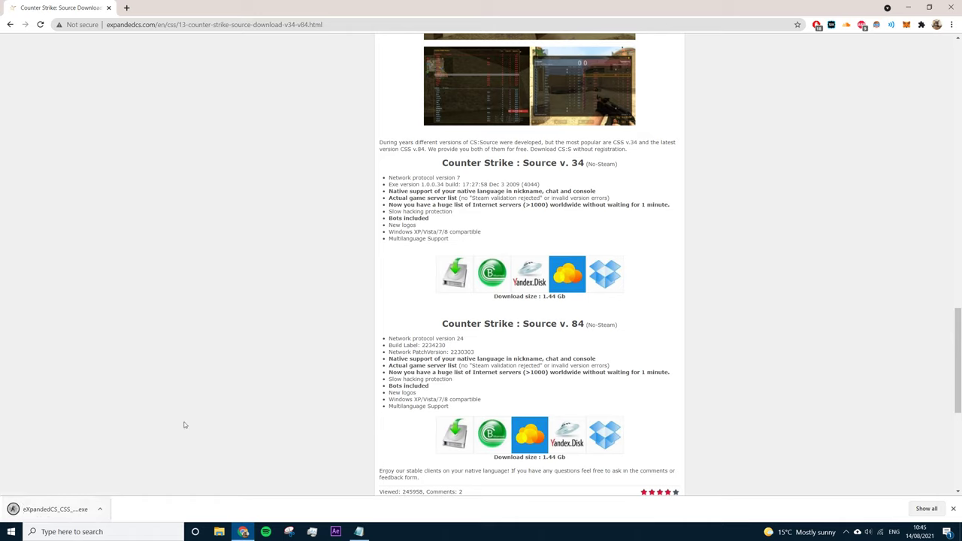
pyautogui.click(447, 293)
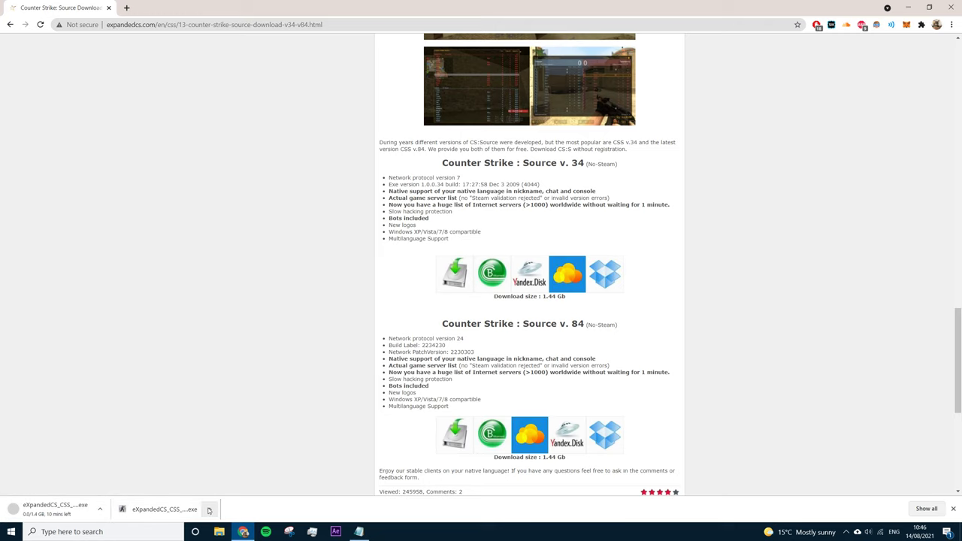
pyautogui.click(101, 509)
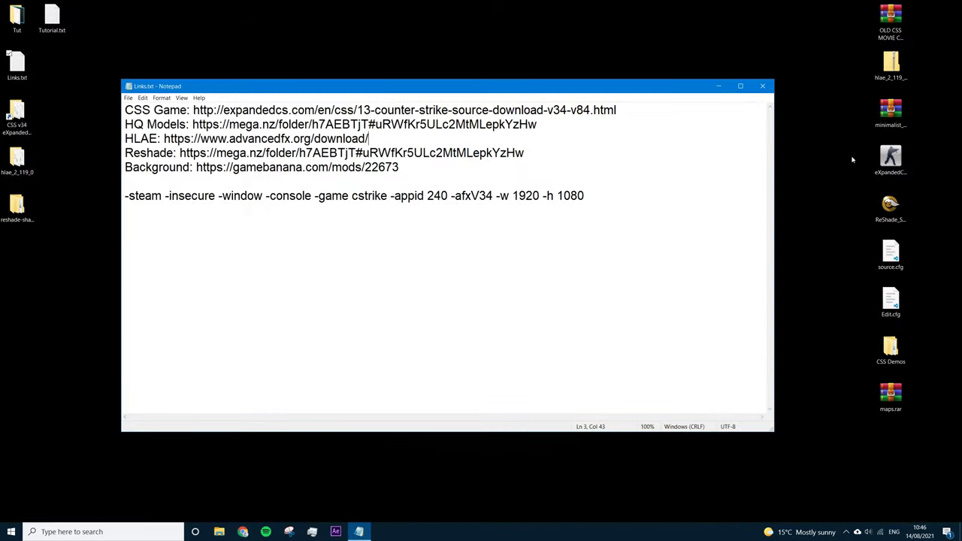
# Run the downloaded installer with English as the setup language.
pyautogui.click(877, 161)
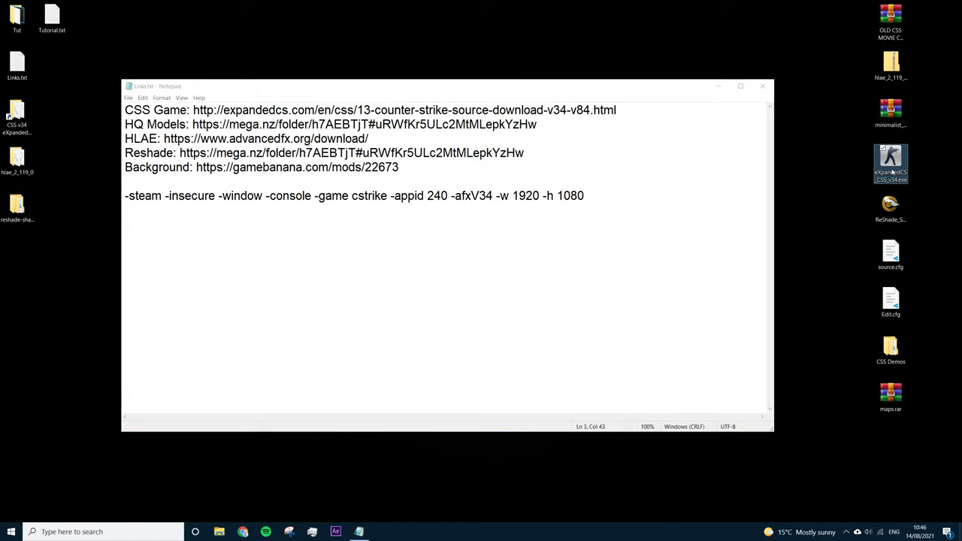
pyautogui.click(819, 218)
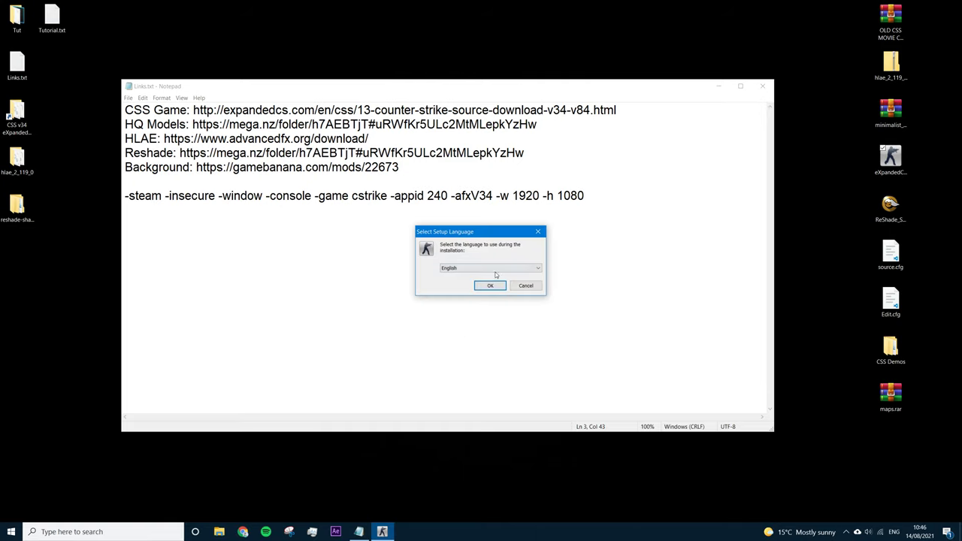
pyautogui.click(489, 288)
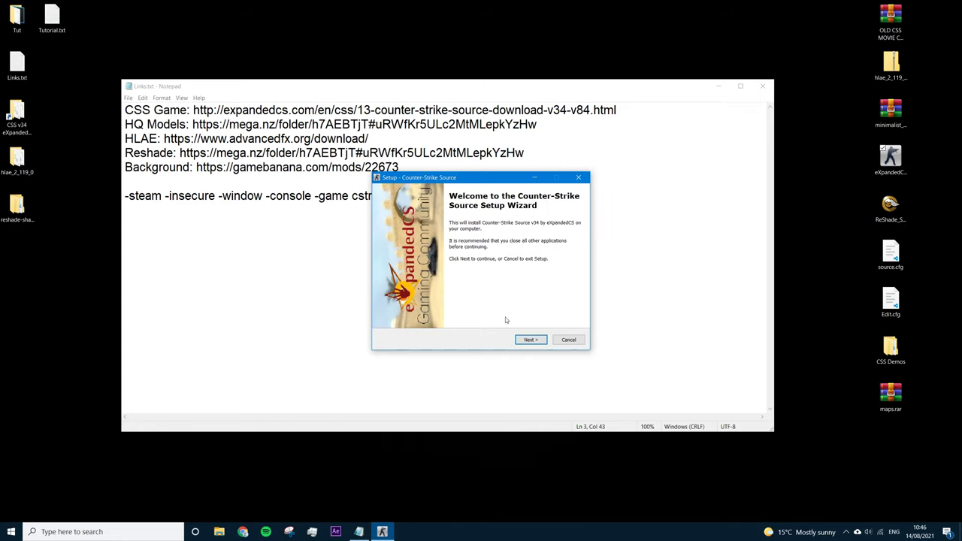
pyautogui.click(528, 340)
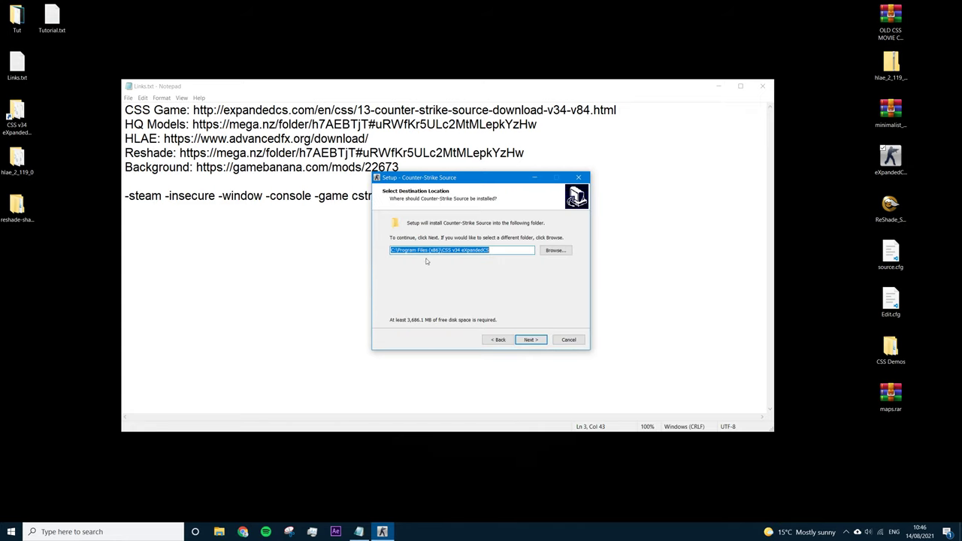
# Install to the default folders without a desktop icon, finishing without launching the game.
pyautogui.click(530, 340)
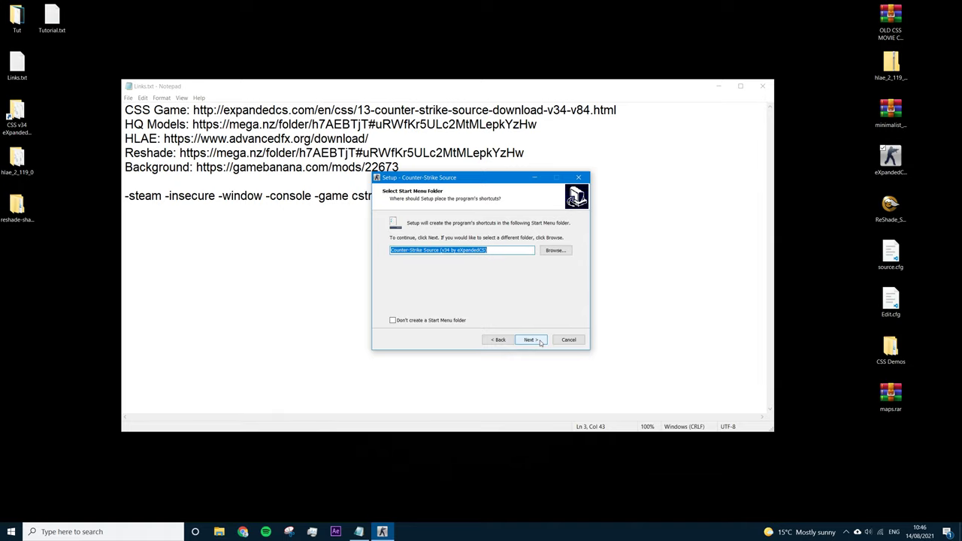
pyautogui.click(530, 339)
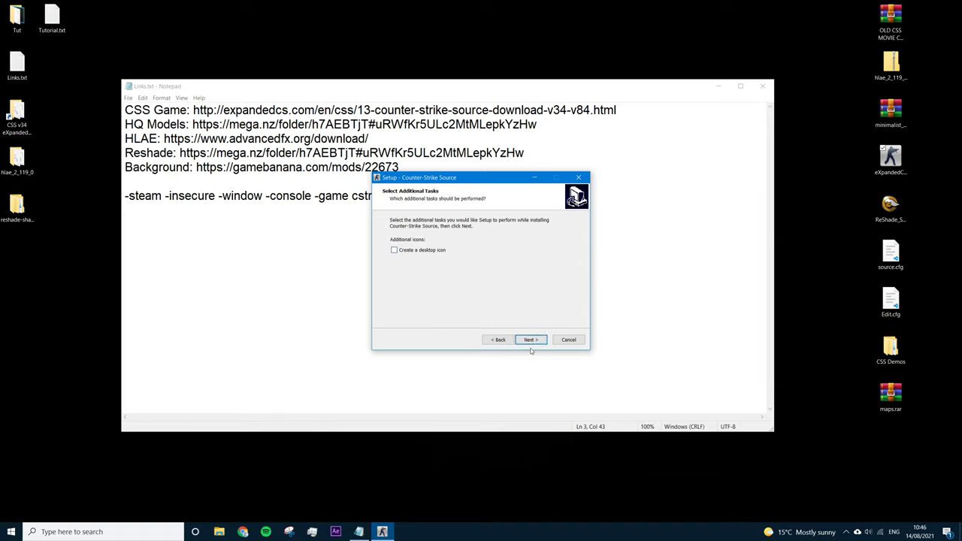
pyautogui.click(531, 341)
pyautogui.click(533, 342)
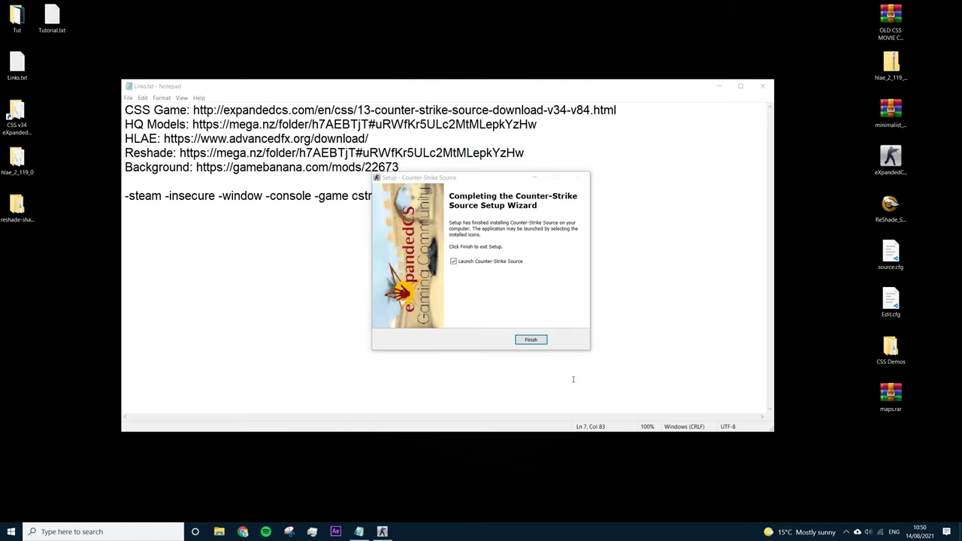
pyautogui.click(500, 265)
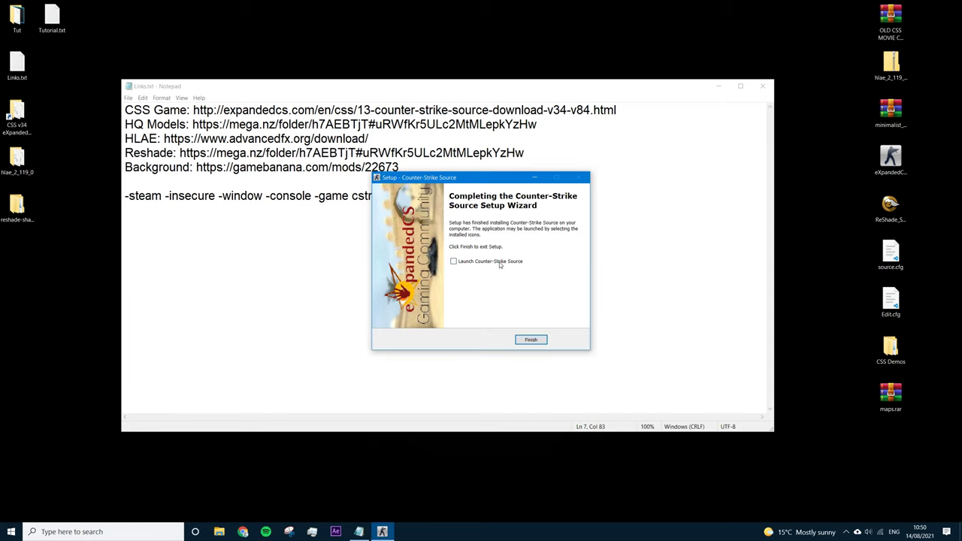
pyautogui.click(530, 339)
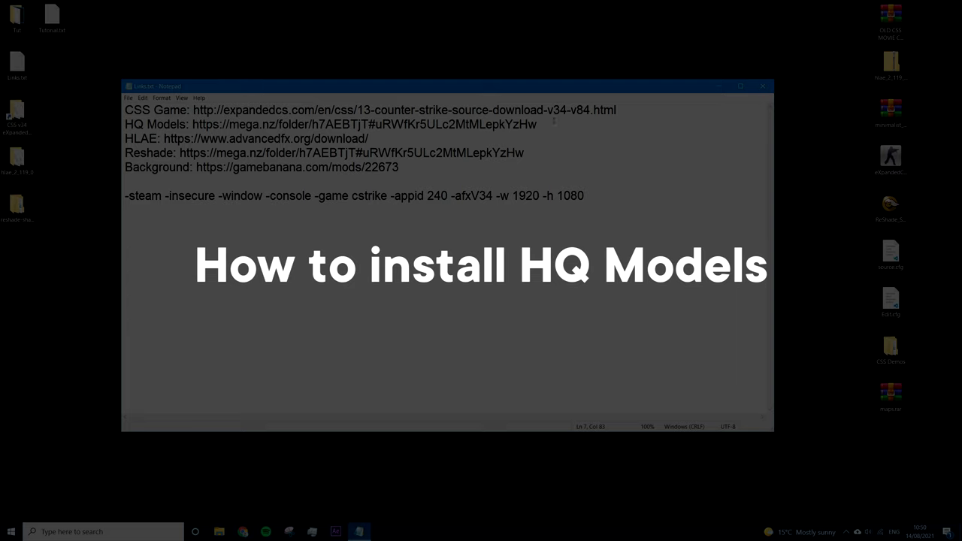
# Open the HQ Models MEGA folder in Chrome and pick OLD CSS MOVIE CONFIG by TreGaaa.rar.
pyautogui.moveTo(546, 127); pyautogui.dragTo(193, 124)
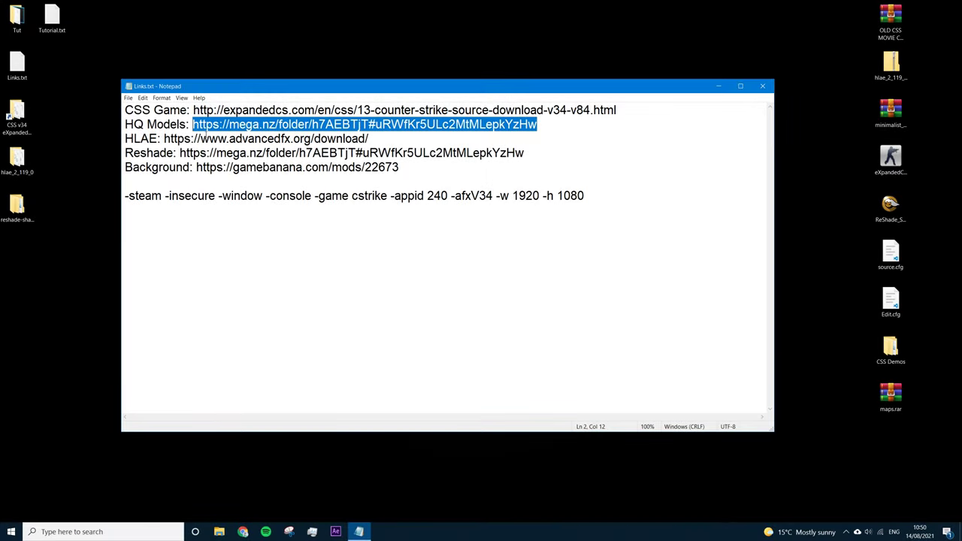
pyautogui.click(242, 531)
pyautogui.hotkey('ctrl', 'v')
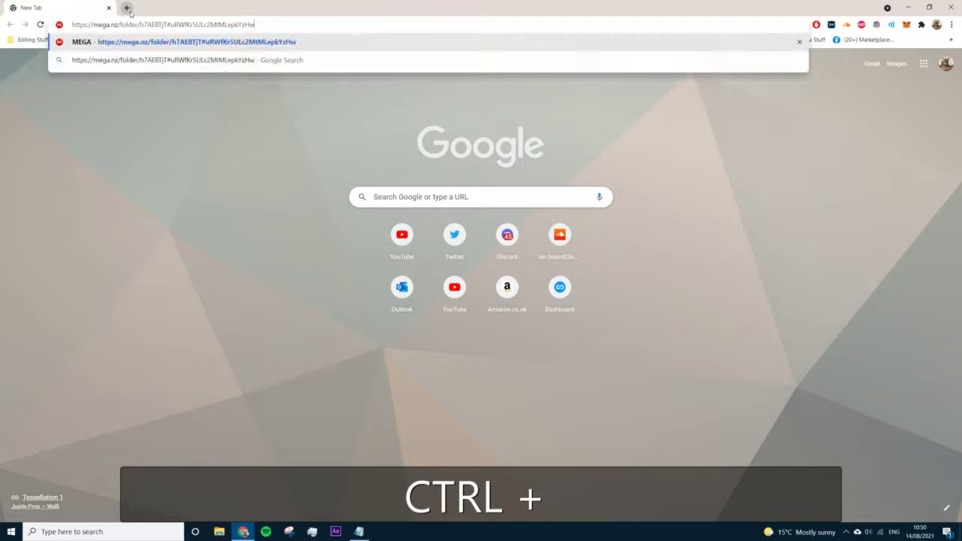
pyautogui.press('Return')
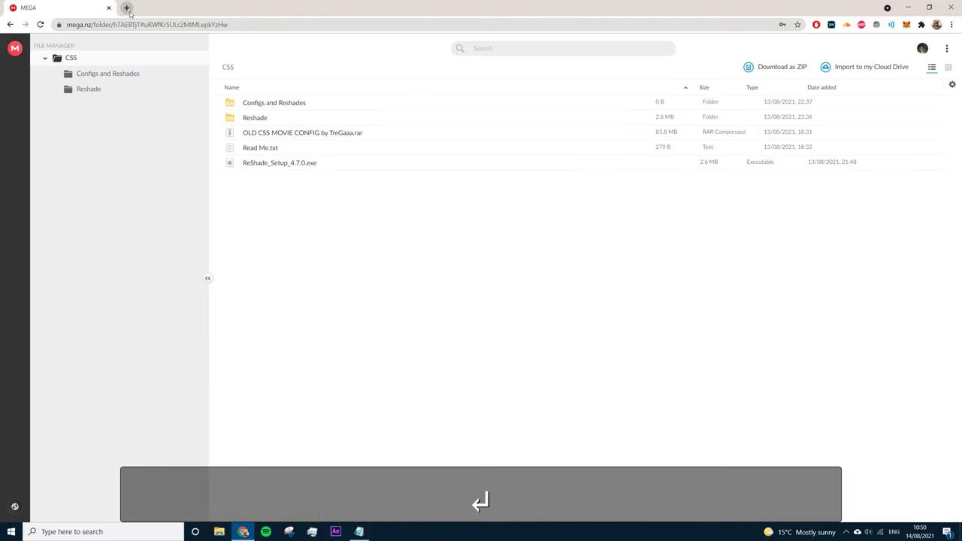
pyautogui.click(298, 133)
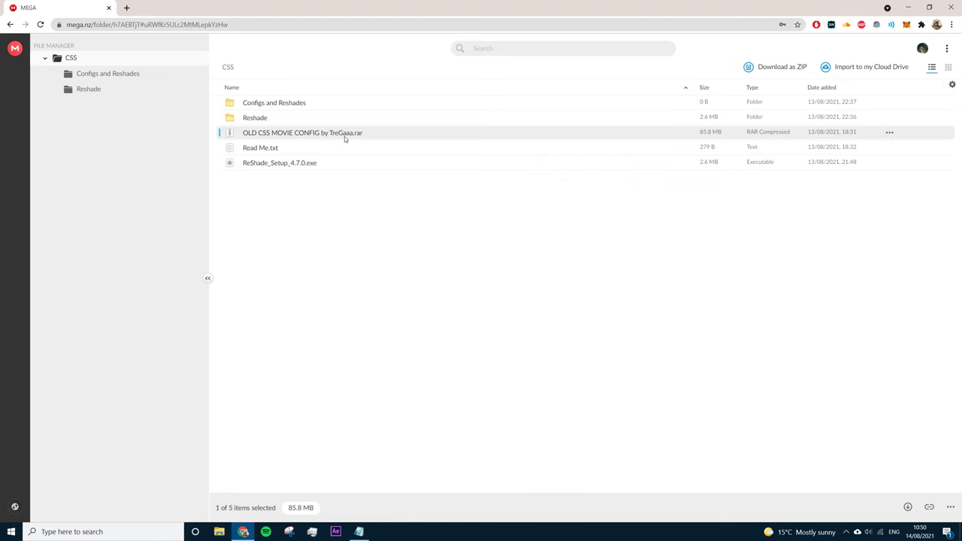
pyautogui.click(908, 7)
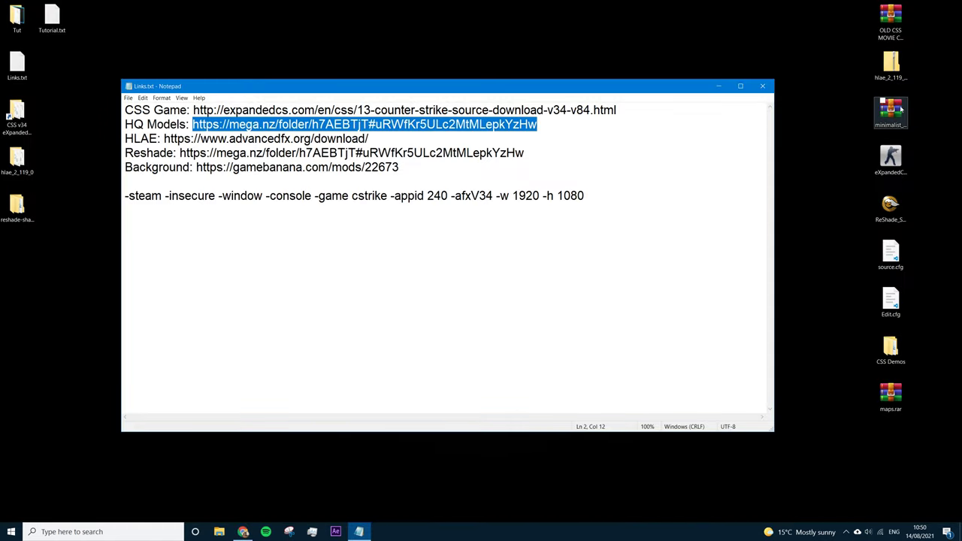
# Load the Background link on GameBanana and reach the minimalist_csgo_updated.rar download page.
pyautogui.moveTo(399, 167); pyautogui.dragTo(193, 167)
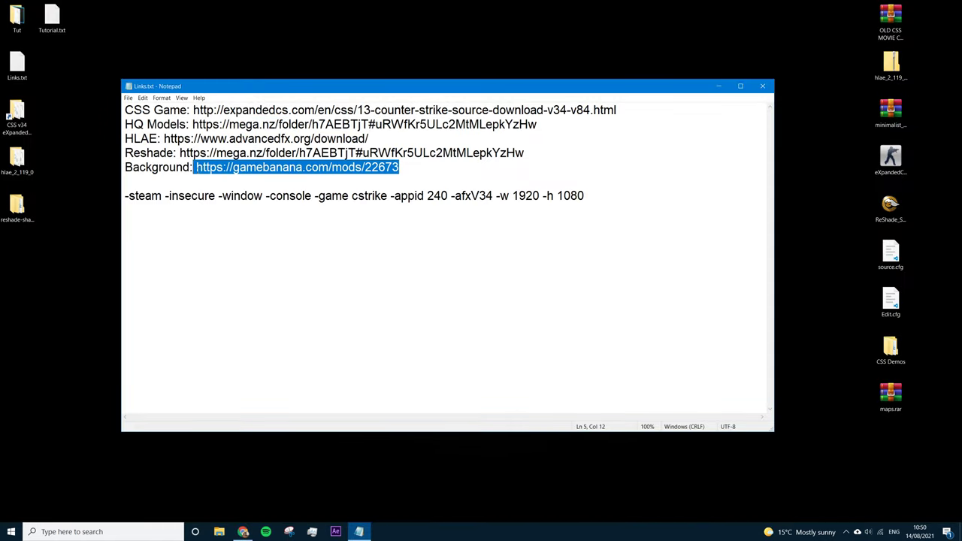
pyautogui.hotkey('ctrl', 'c')
pyautogui.click(243, 531)
pyautogui.click(143, 25)
pyautogui.hotkey('ctrl', 'v')
pyautogui.press('Return')
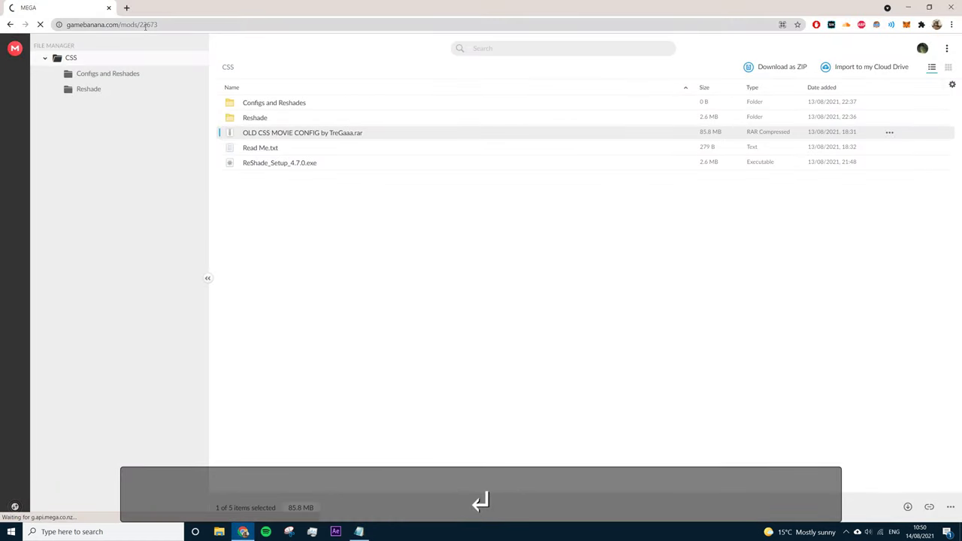
pyautogui.scroll(-5, 275, 331)
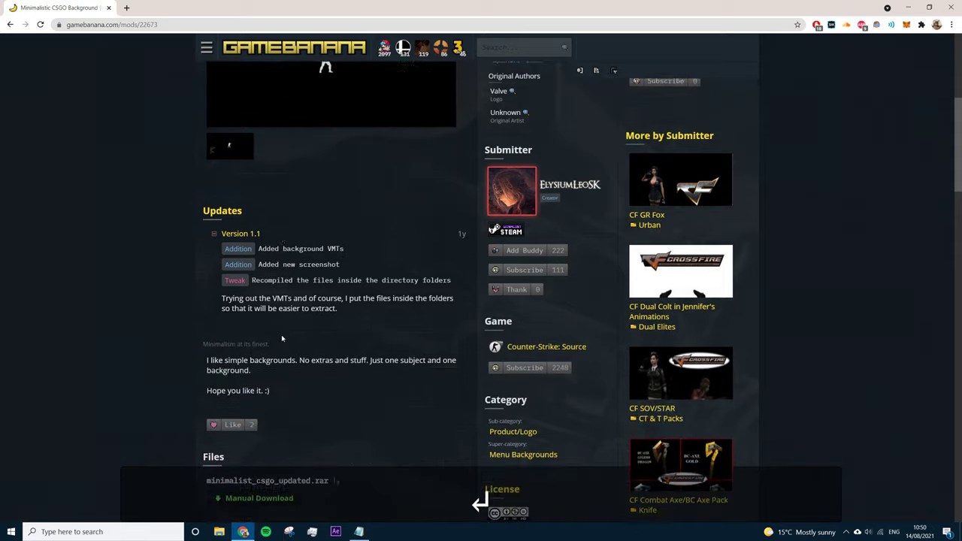
pyautogui.click(255, 351)
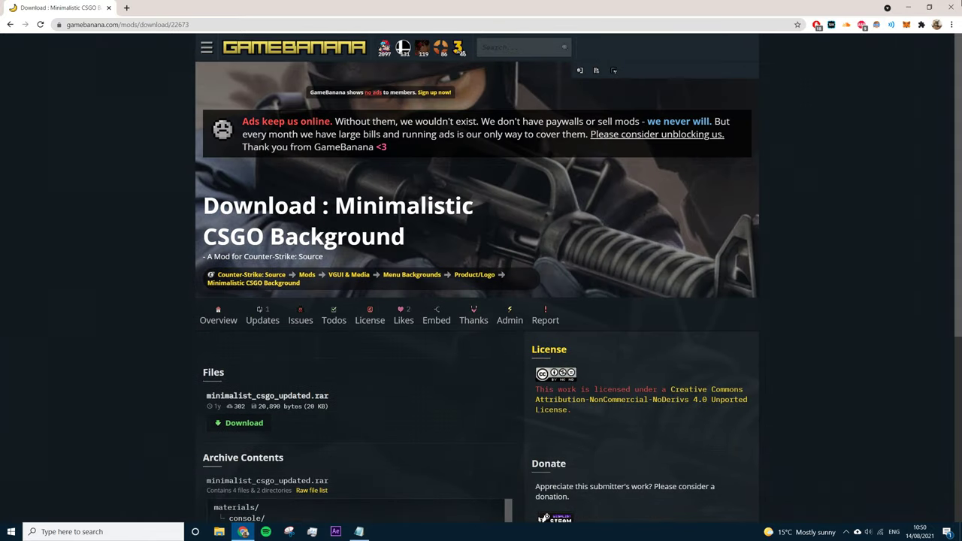
pyautogui.click(908, 6)
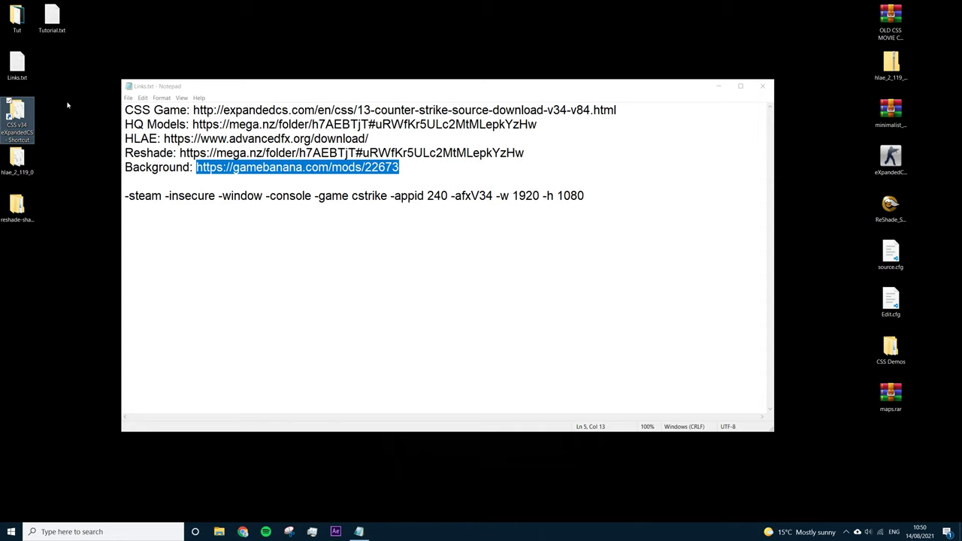
# Open the CSS v34 eXpandedCS install folder and OLD CSS MOVIE CONFIG by TreGaaa.rar.
pyautogui.doubleClick(17, 113)
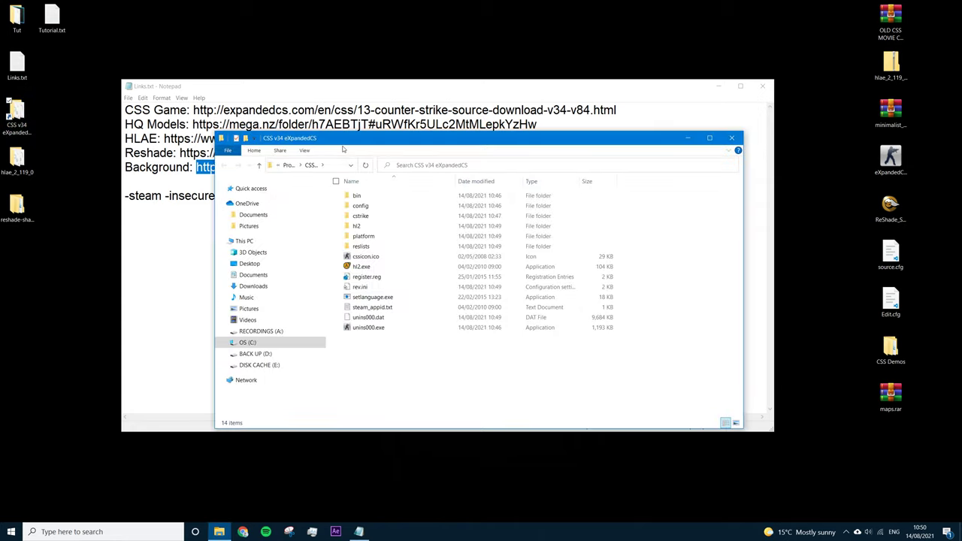
pyautogui.click(291, 165)
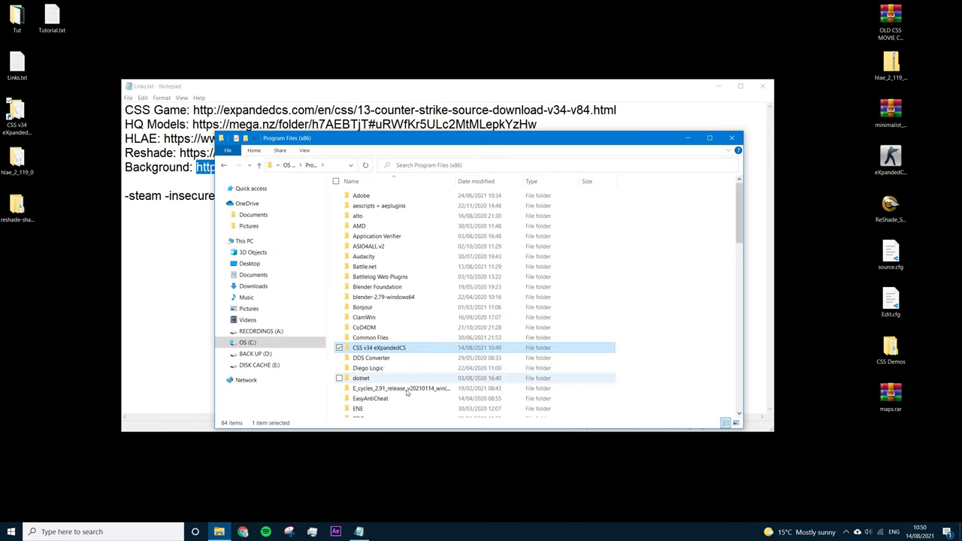
pyautogui.rightClick(392, 350)
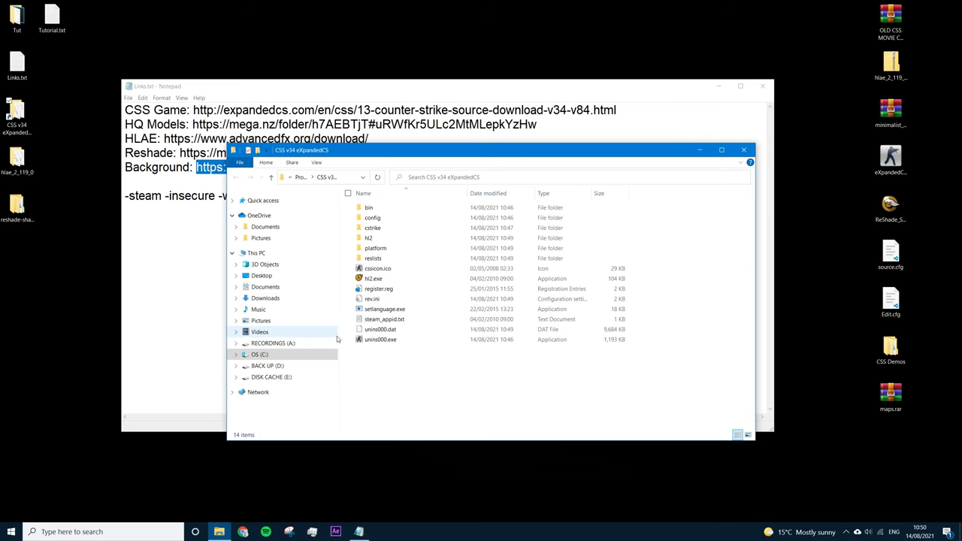
pyautogui.doubleClick(891, 19)
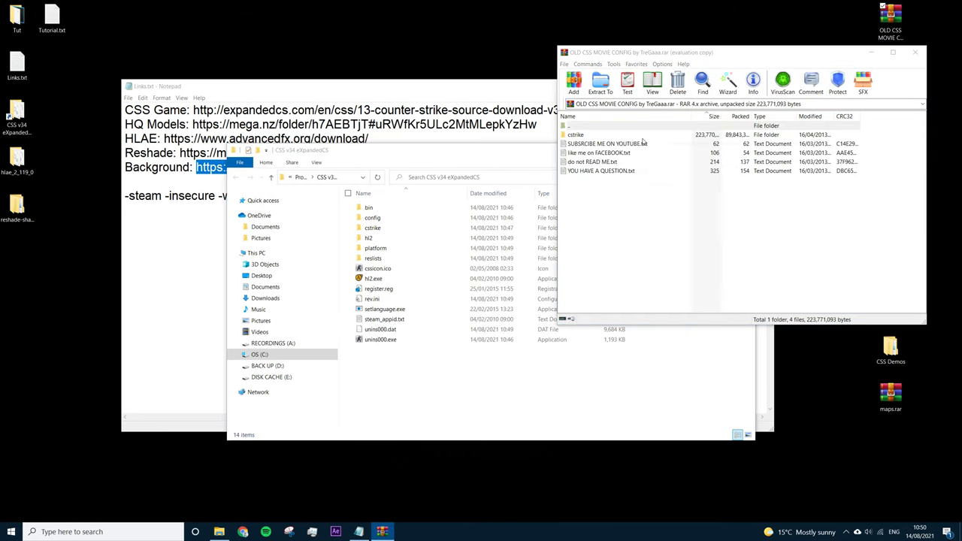
# Copy the archive's cstrike folder and paste it into the CSS v34 eXpandedCS folder.
pyautogui.click(807, 152)
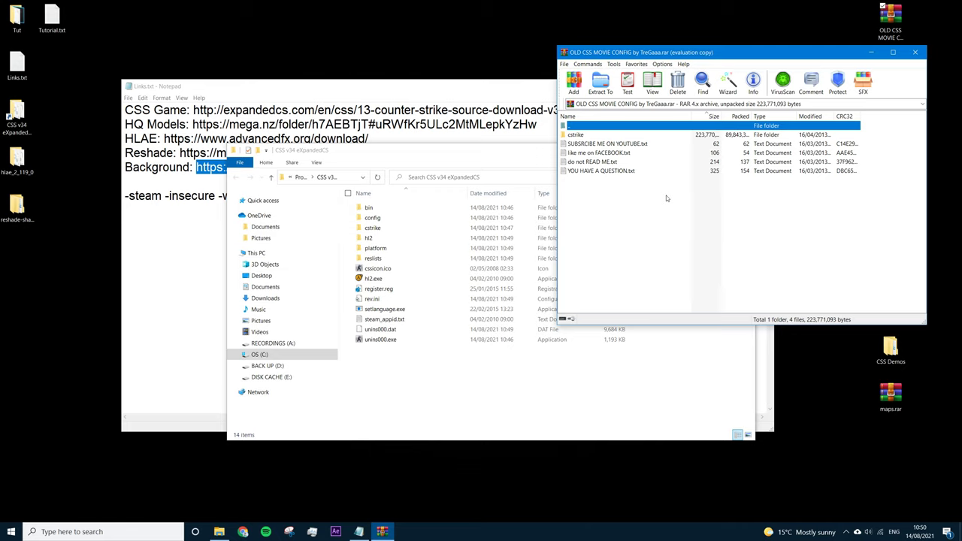
pyautogui.moveTo(605, 191); pyautogui.dragTo(589, 143)
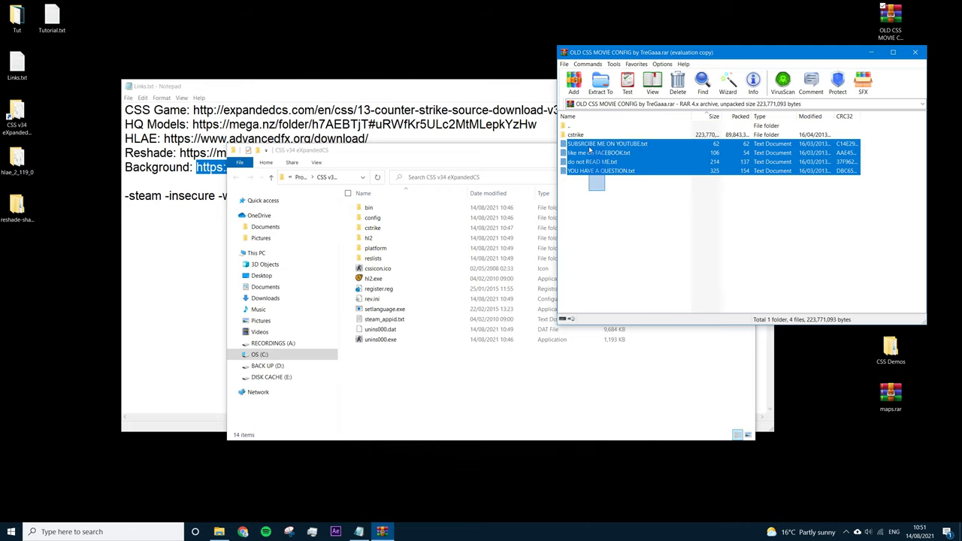
pyautogui.click(623, 188)
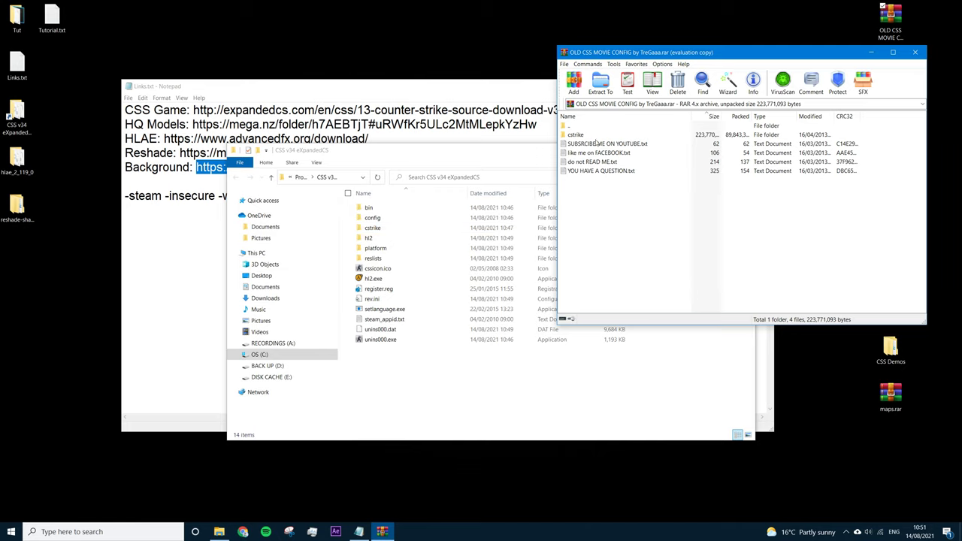
pyautogui.click(580, 137)
pyautogui.hotkey('ctrl', 'c')
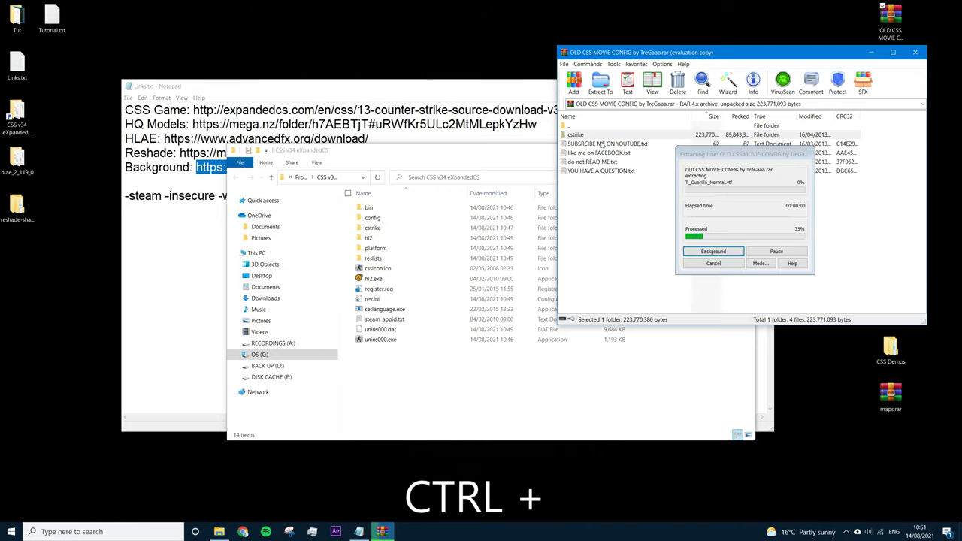
pyautogui.click(454, 389)
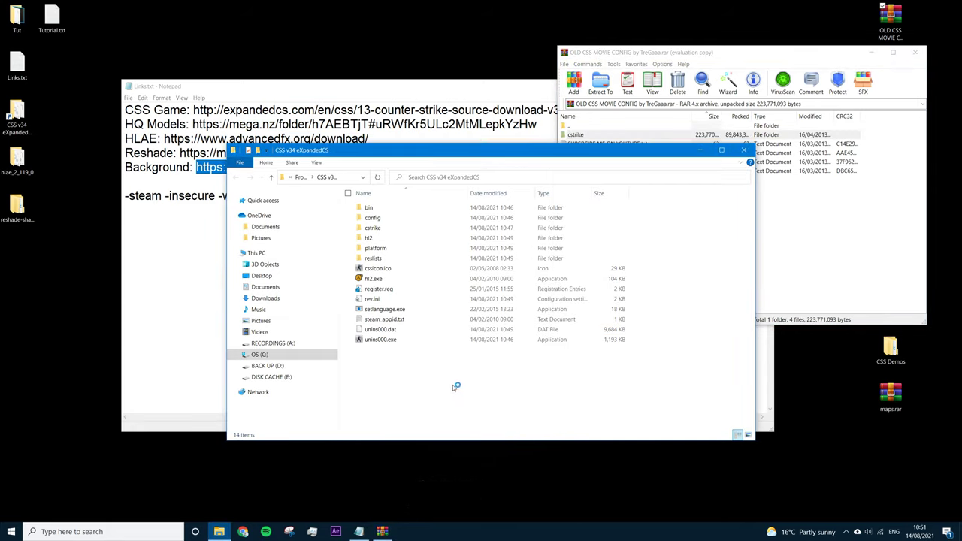
pyautogui.hotkey('ctrl', 'v')
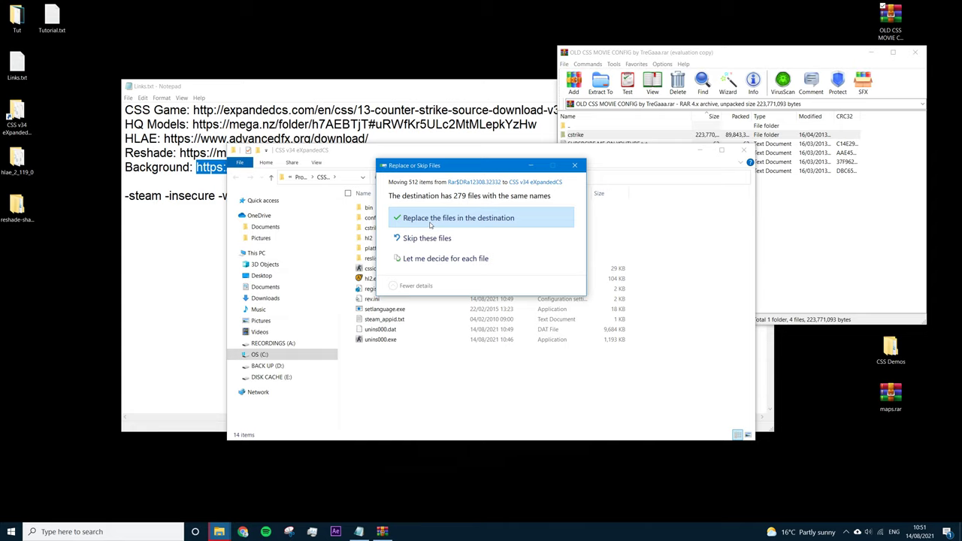
# Replace the 279 same-named files and grant administrator permission for the move.
pyautogui.click(431, 220)
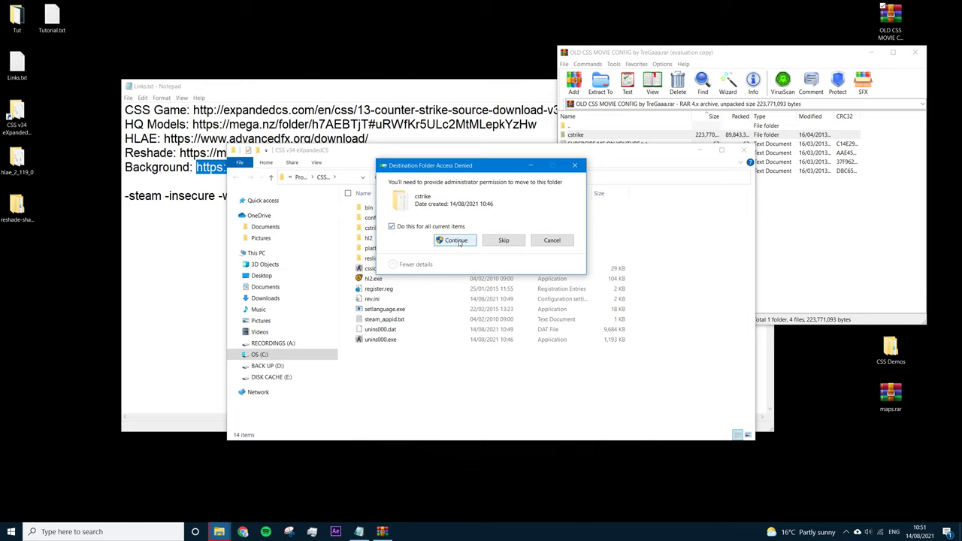
pyautogui.click(457, 240)
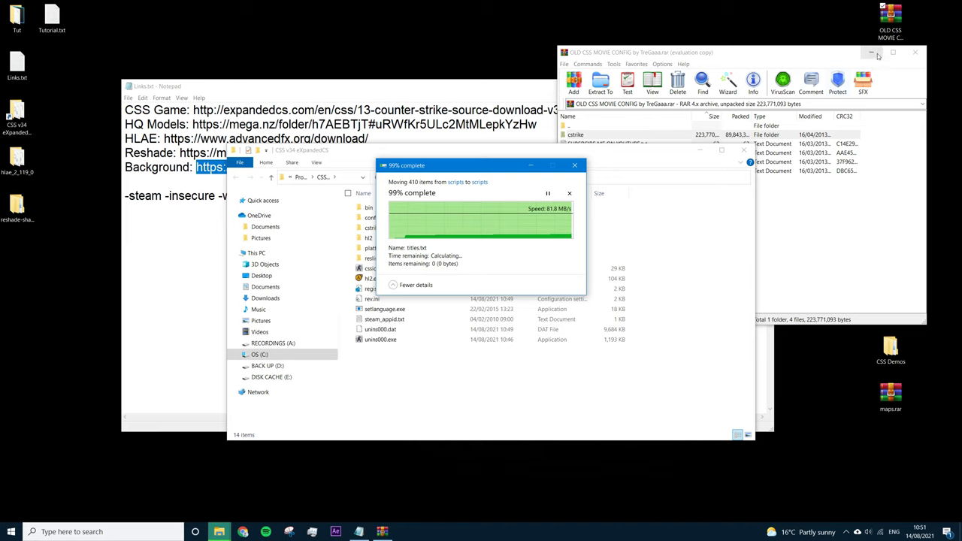
# Open minimalist_csgo_updated.rar in WinRAR and copy its materials folder.
pyautogui.click(915, 54)
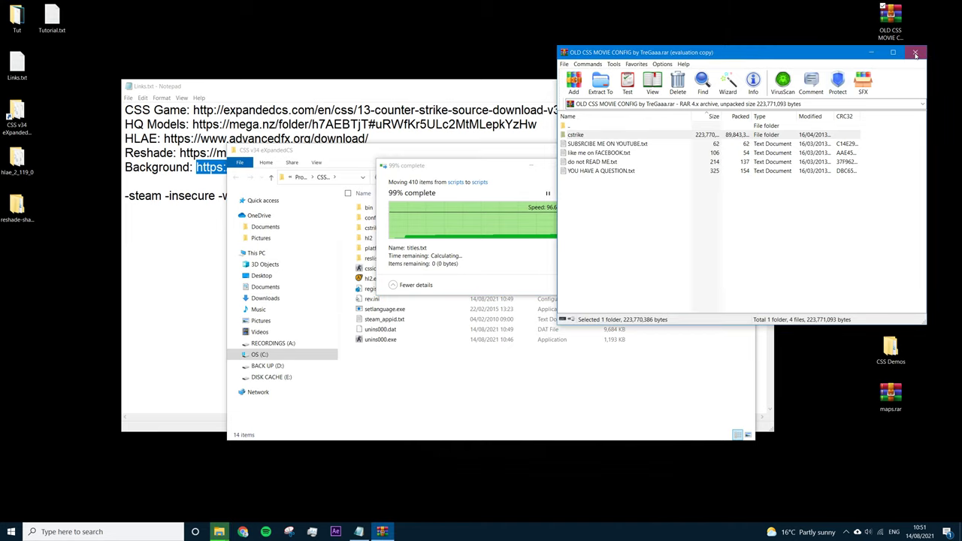
pyautogui.doubleClick(892, 113)
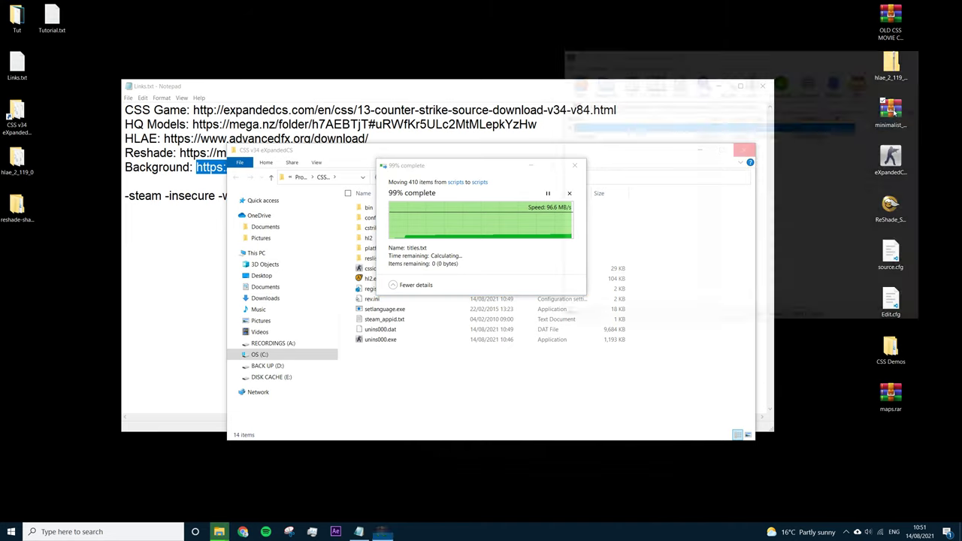
pyautogui.click(659, 101)
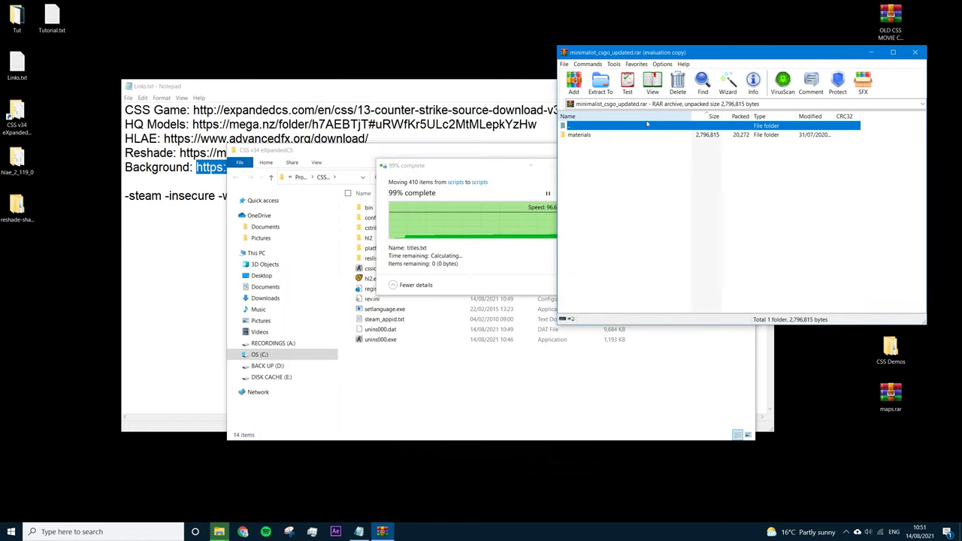
pyautogui.click(600, 135)
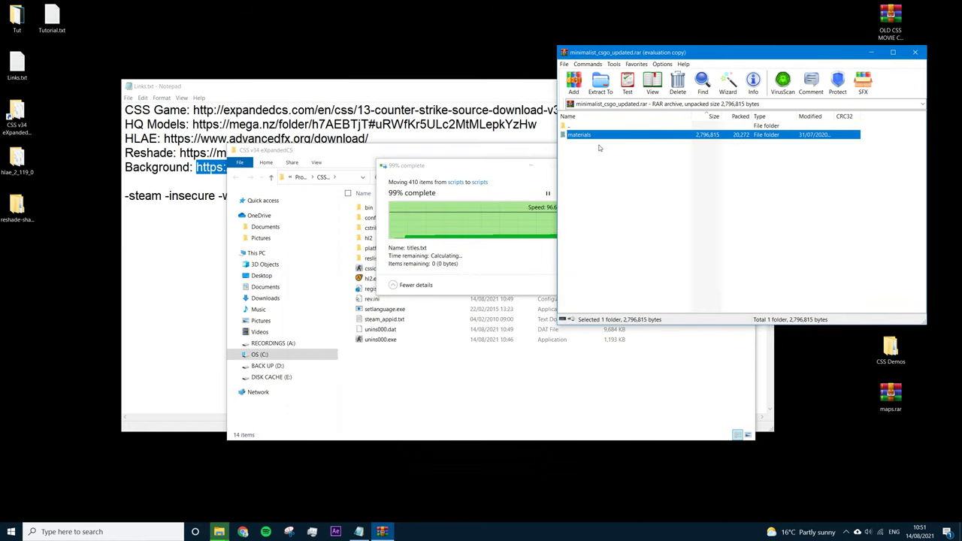
pyautogui.click(509, 386)
pyautogui.click(781, 247)
pyautogui.click(647, 140)
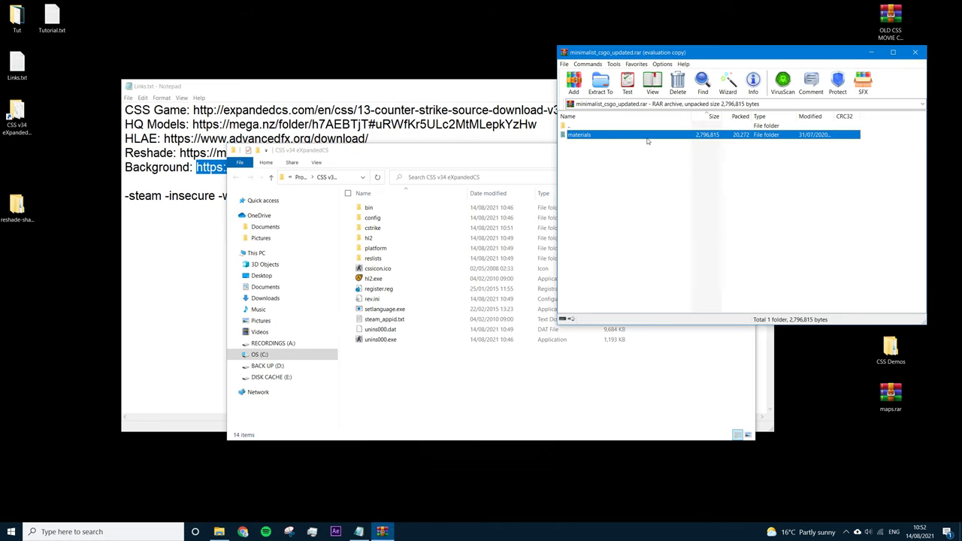
# Paste materials into the game's cstrike folder, replacing 4 files with administrator permission.
pyautogui.doubleClick(380, 228)
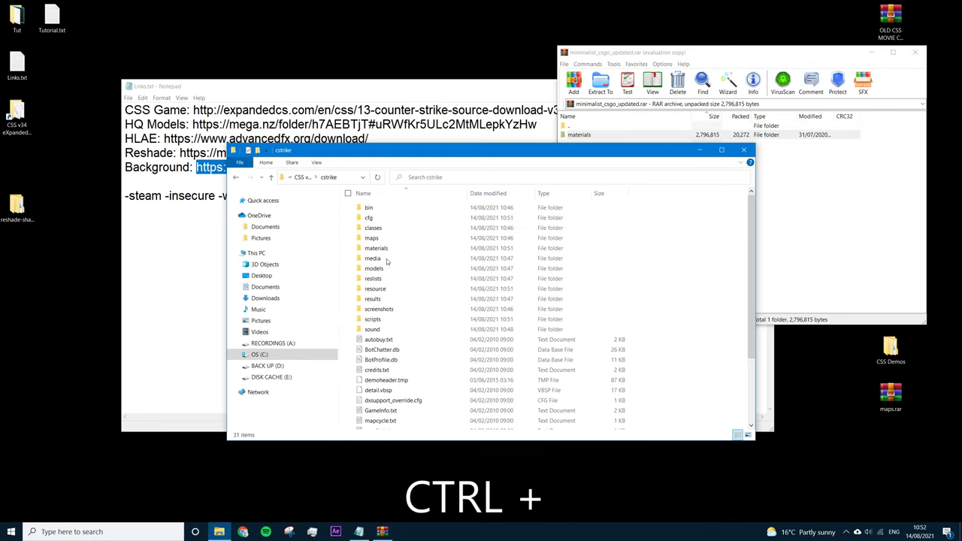
pyautogui.hotkey('ctrl', 'v')
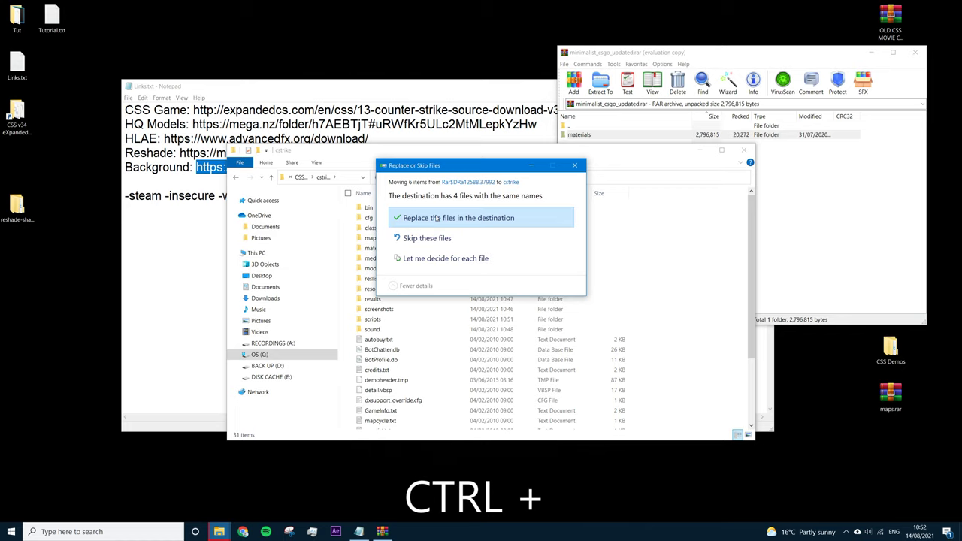
pyautogui.click(435, 214)
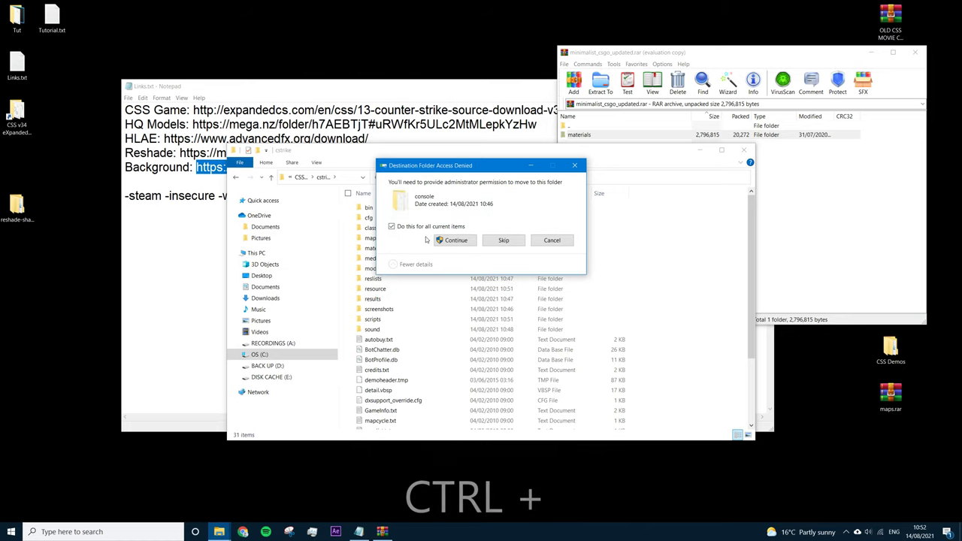
pyautogui.click(440, 241)
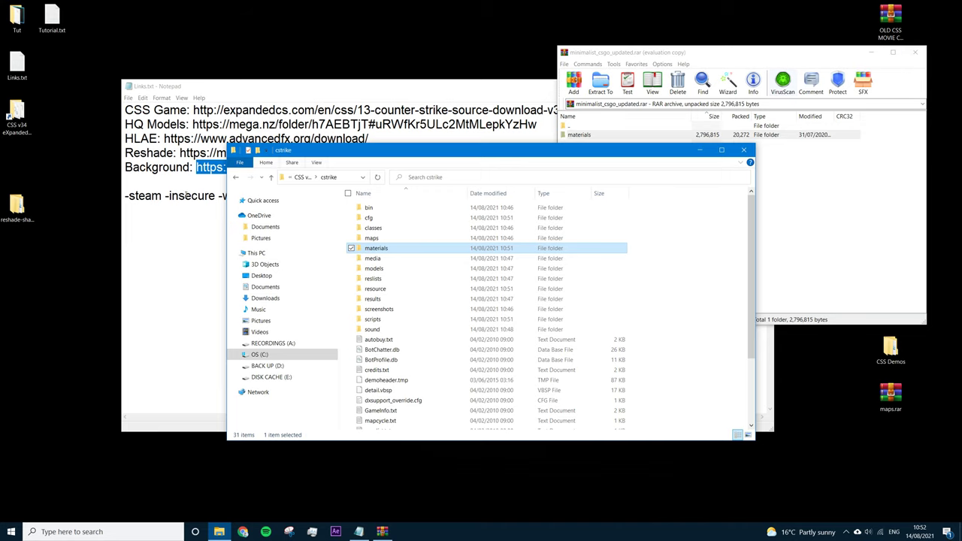
pyautogui.click(235, 178)
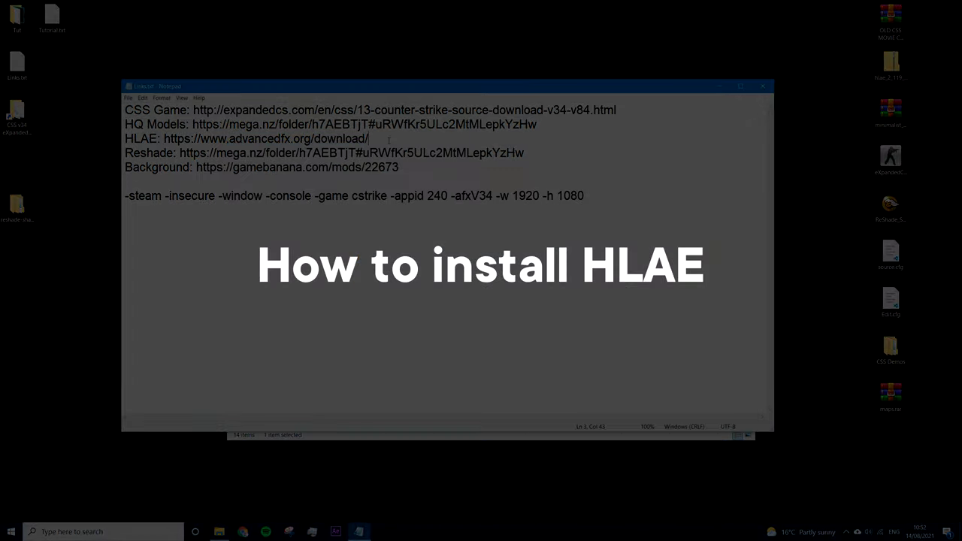
# Load the HLAE link's advancedfx.org download page and download HLAE 2.118.0.
pyautogui.moveTo(368, 139); pyautogui.dragTo(164, 138)
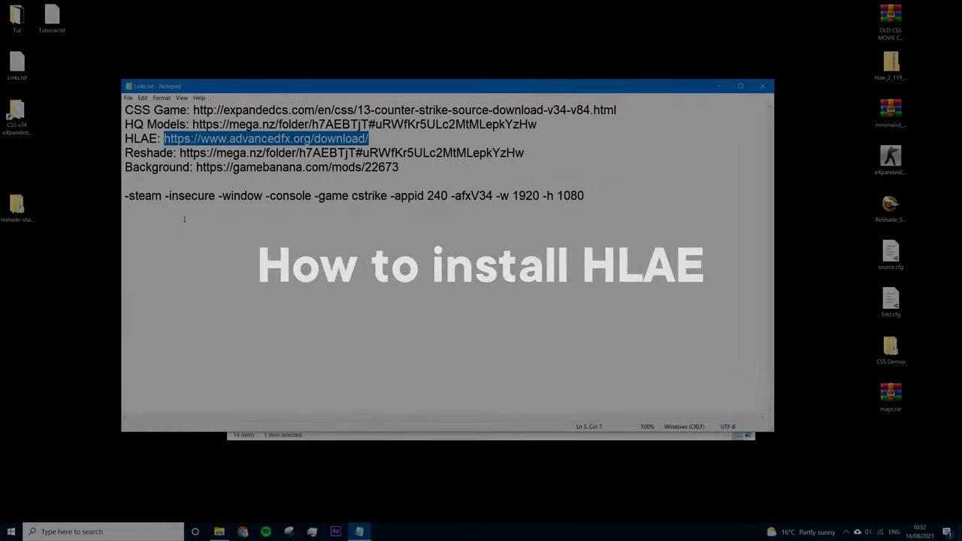
pyautogui.hotkey('ctrl', 'c')
pyautogui.click(242, 531)
pyautogui.click(241, 25)
pyautogui.hotkey('ctrl', 'v')
pyautogui.press('Return')
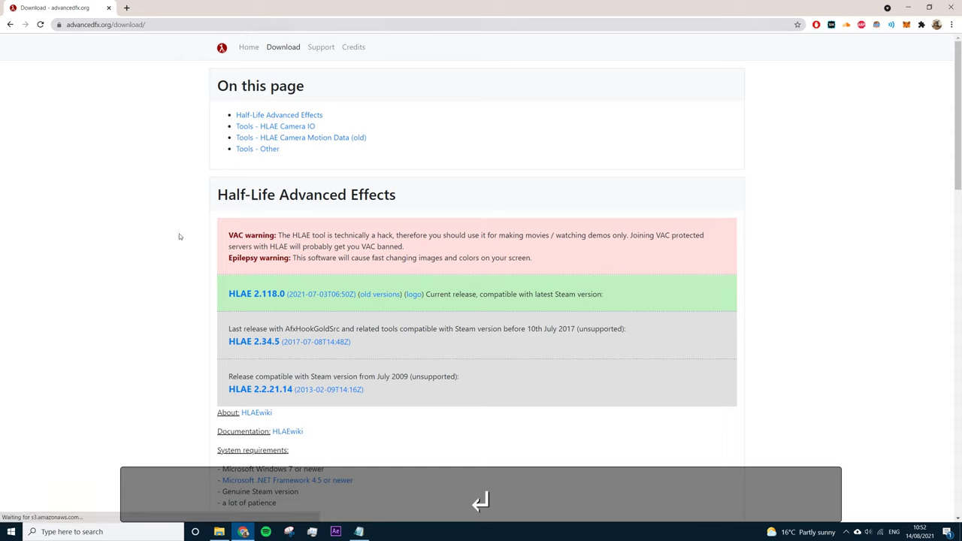
pyautogui.click(269, 301)
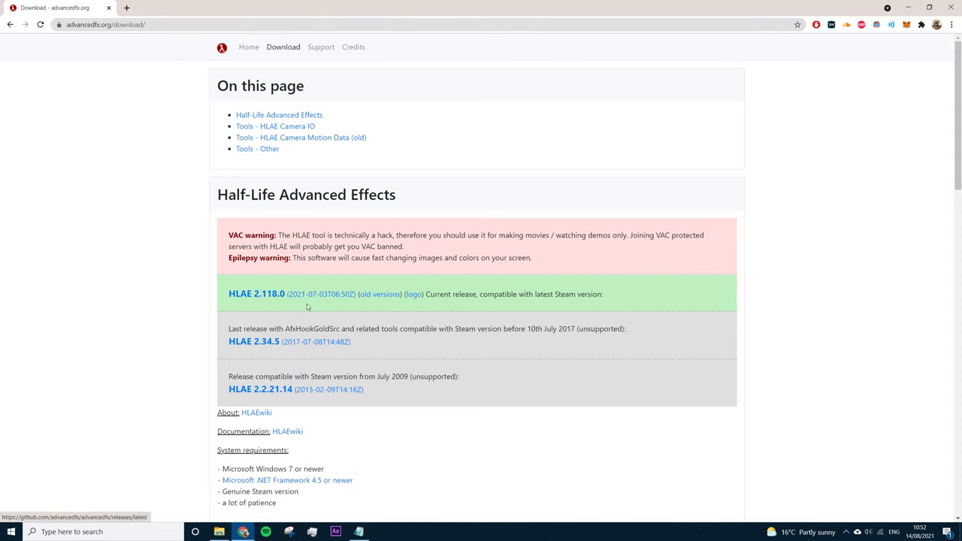
pyautogui.click(284, 298)
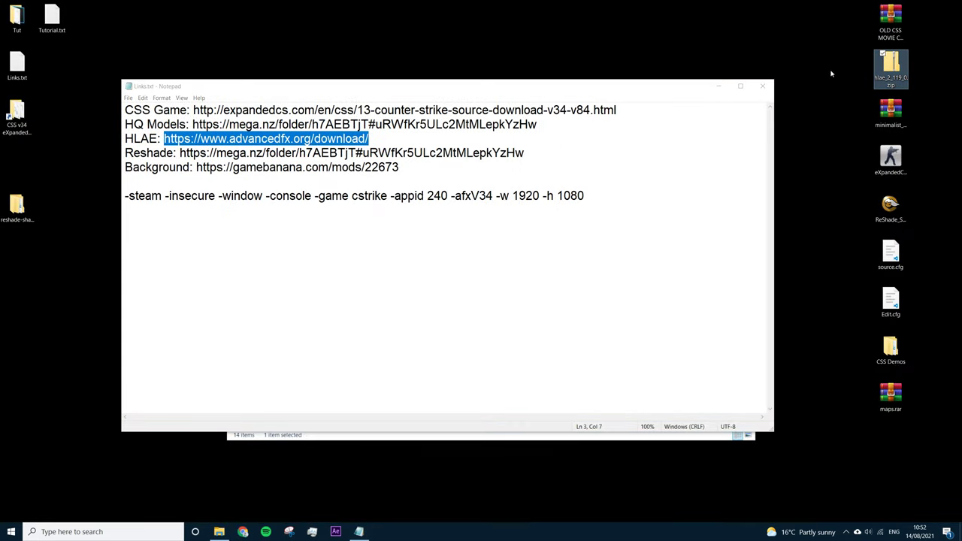
# Extract all files from hlae_2_119_0.zip into an hlae_2_119_0 folder.
pyautogui.doubleClick(890, 66)
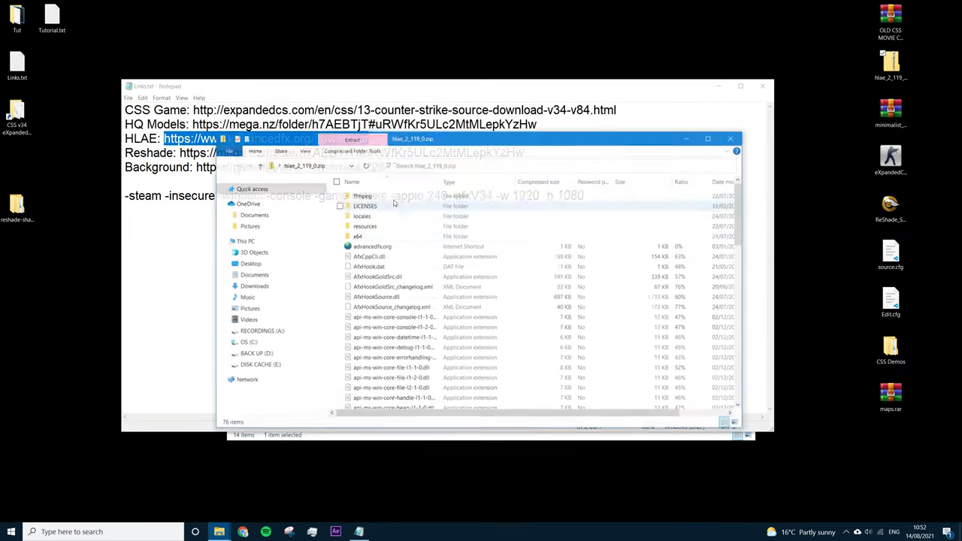
pyautogui.click(351, 139)
pyautogui.click(507, 173)
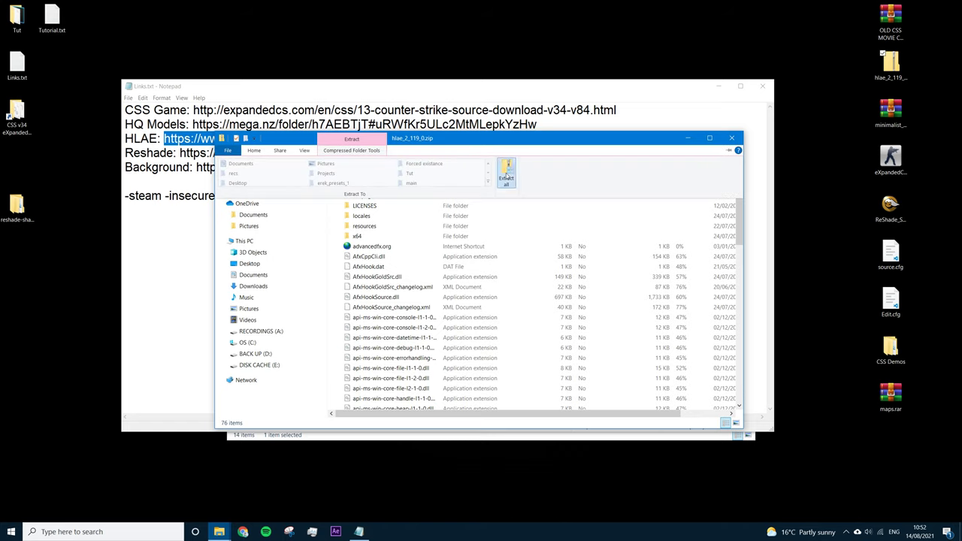
pyautogui.click(554, 362)
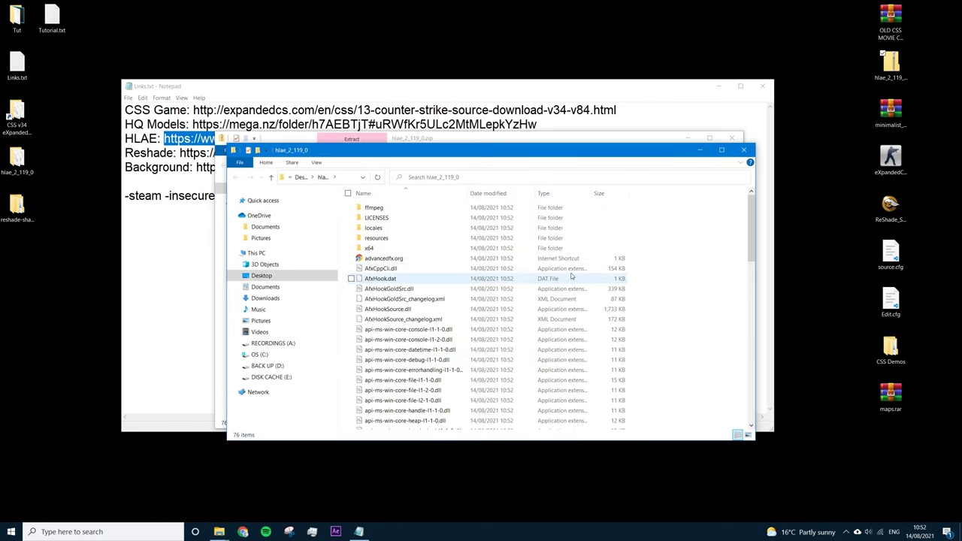
pyautogui.scroll(-7, 556, 323)
pyautogui.scroll(-9, 538, 340)
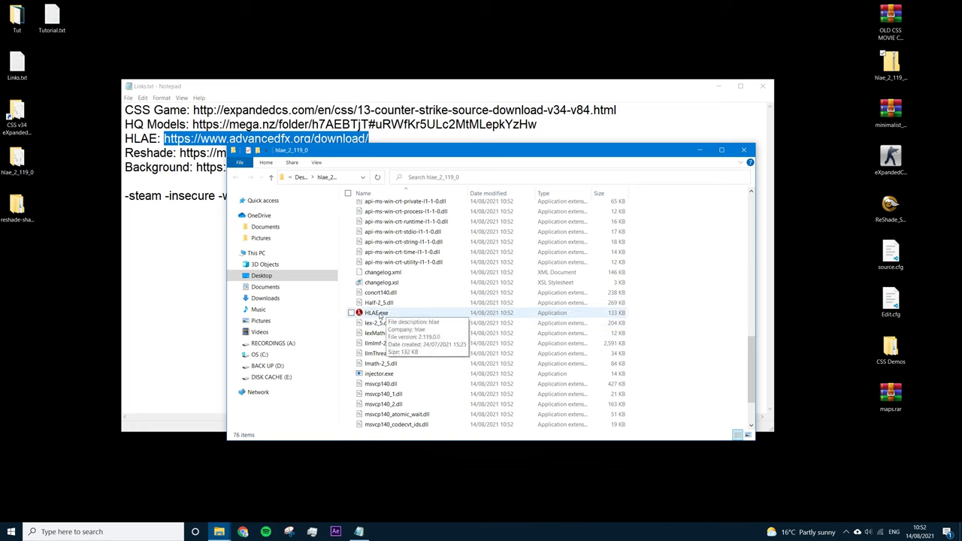
# Create an HLAE.exe shortcut and place it on the desktop beside the CSS v34 icon.
pyautogui.click(380, 314)
pyautogui.rightClick(380, 314)
pyautogui.click(401, 272)
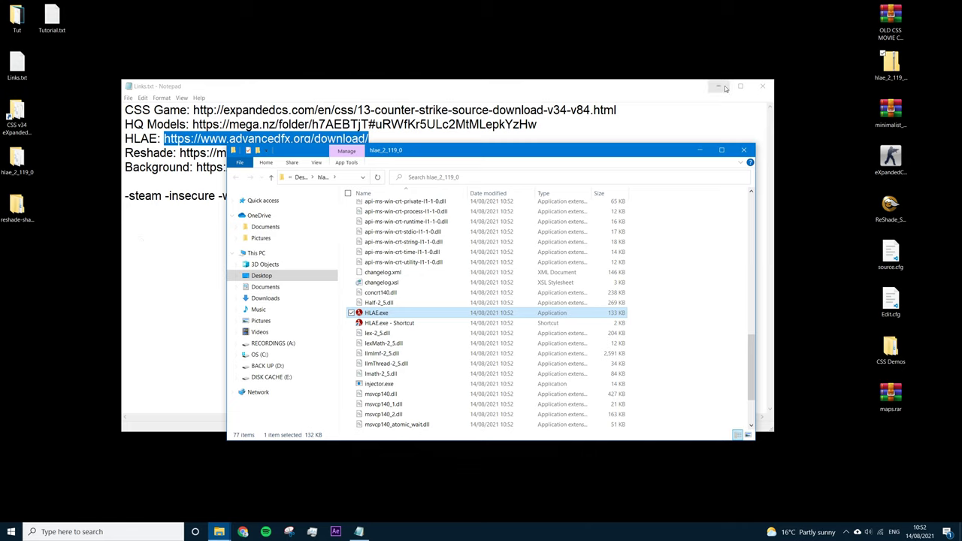
pyautogui.moveTo(405, 322); pyautogui.dragTo(63, 122)
pyautogui.moveTo(54, 66); pyautogui.dragTo(54, 115)
pyautogui.click(742, 151)
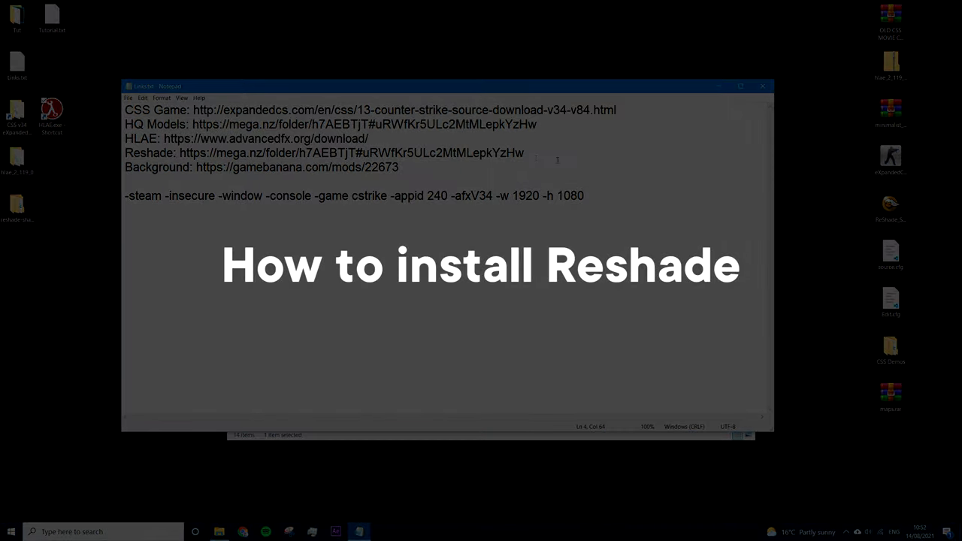
# Load the Reshade MEGA folder link from the Links.txt notes in the browser.
pyautogui.moveTo(524, 153); pyautogui.dragTo(180, 153)
pyautogui.hotkey('ctrl', 'c')
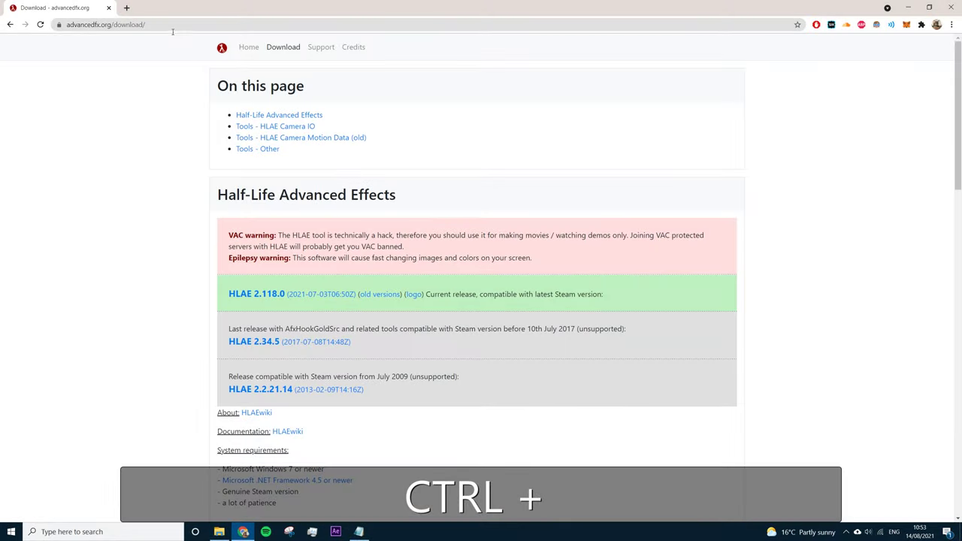
pyautogui.click(170, 29)
pyautogui.hotkey('ctrl', 'v')
pyautogui.press('Return')
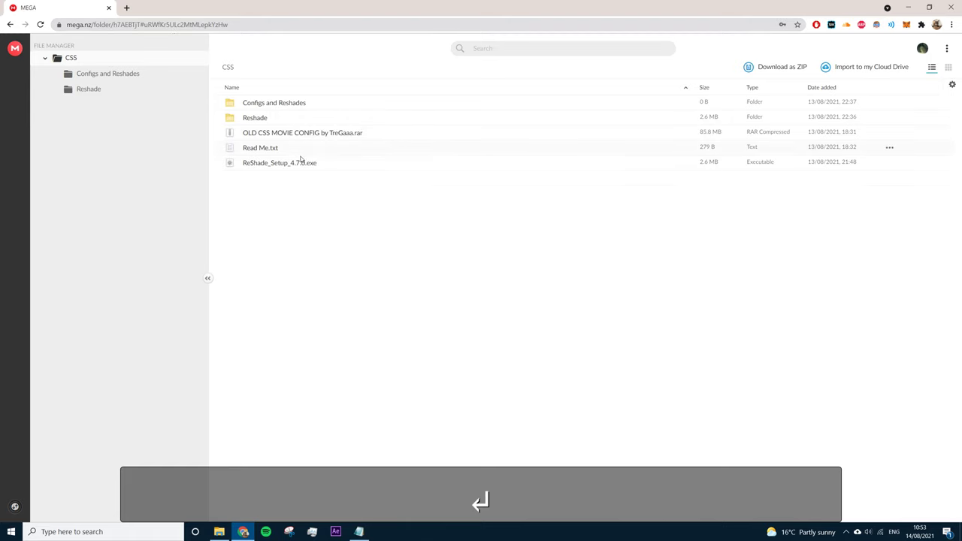
# Select ReShade_Setup_4.7.0.exe in MEGA, minimise Chrome and select the desktop ReShade setup.
pyautogui.click(301, 162)
pyautogui.click(909, 8)
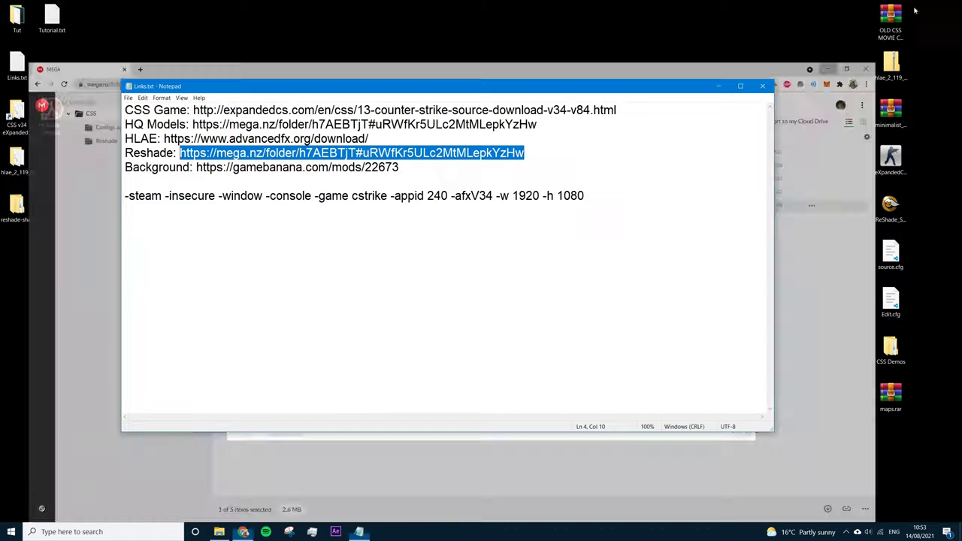
pyautogui.click(892, 212)
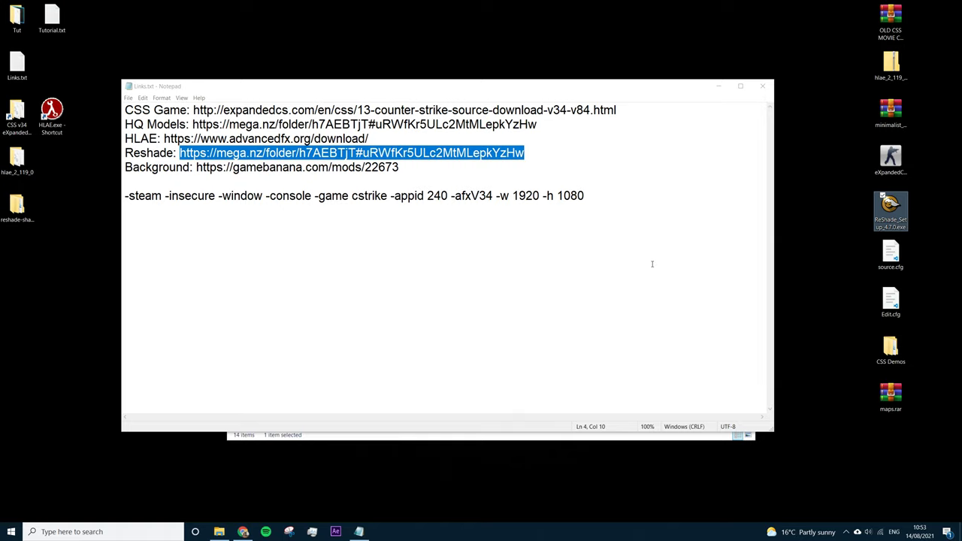
# Launch ReShade setup and target the CSS v34 eXpandedCS hl2.exe with administrator rights.
pyautogui.doubleClick(891, 214)
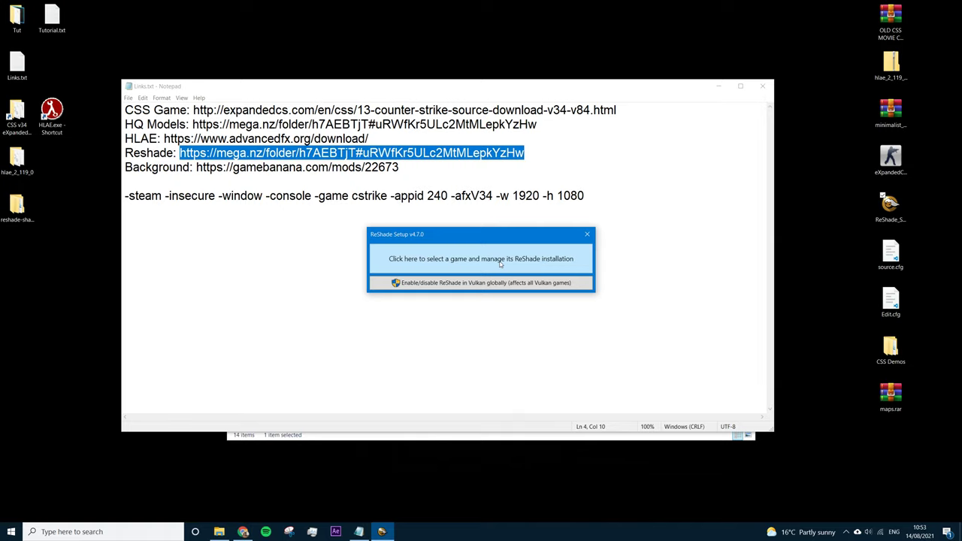
pyautogui.click(495, 262)
pyautogui.click(568, 364)
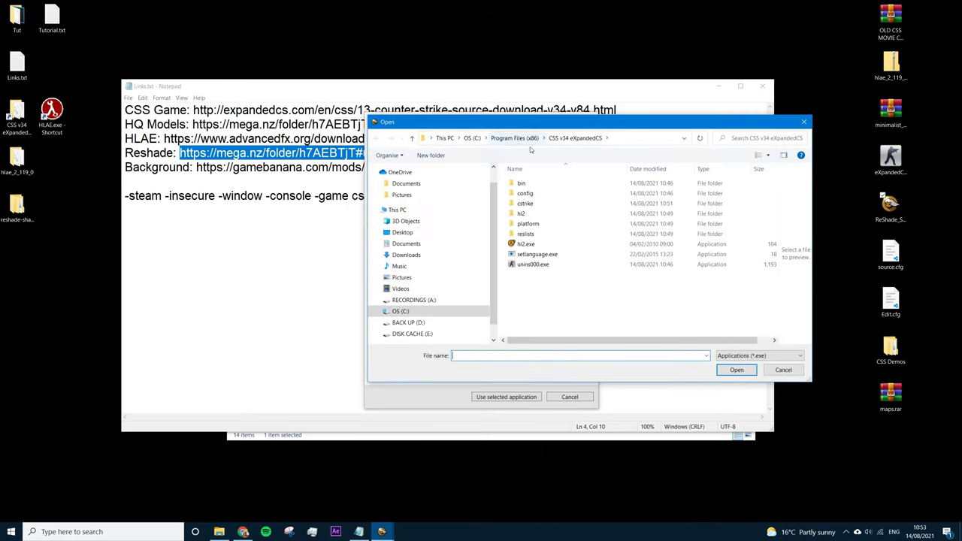
pyautogui.doubleClick(527, 245)
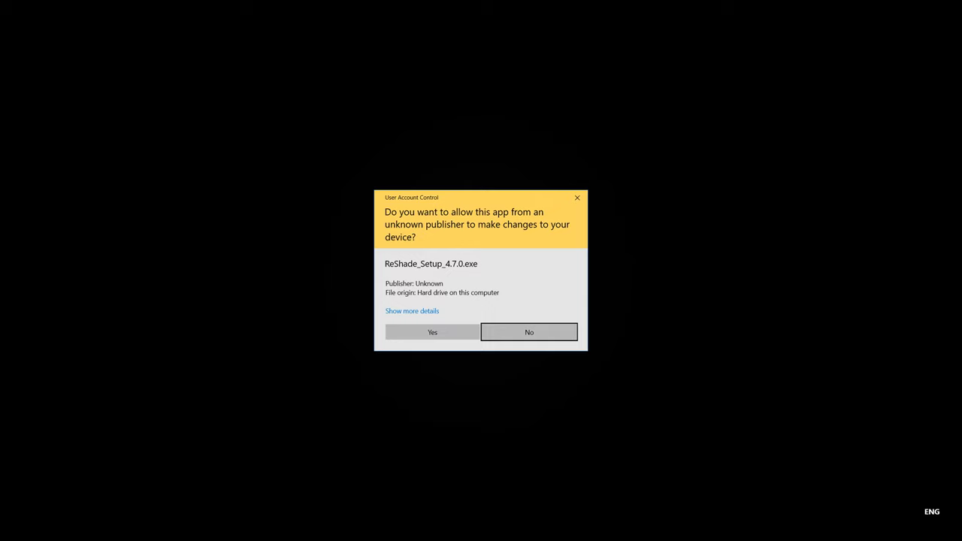
pyautogui.click(432, 331)
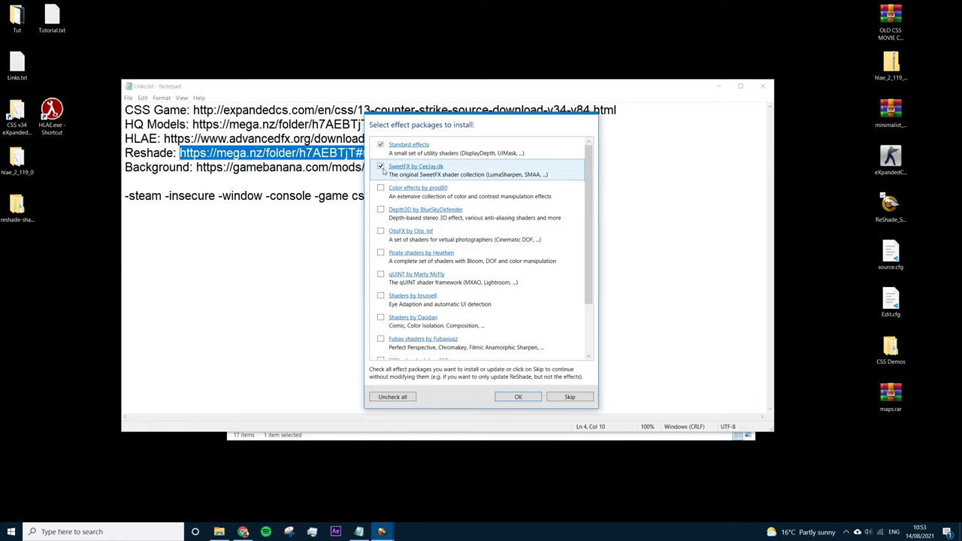
# Install the Standard effects and SweetFX shader packages with all files, then close the setup.
pyautogui.click(514, 397)
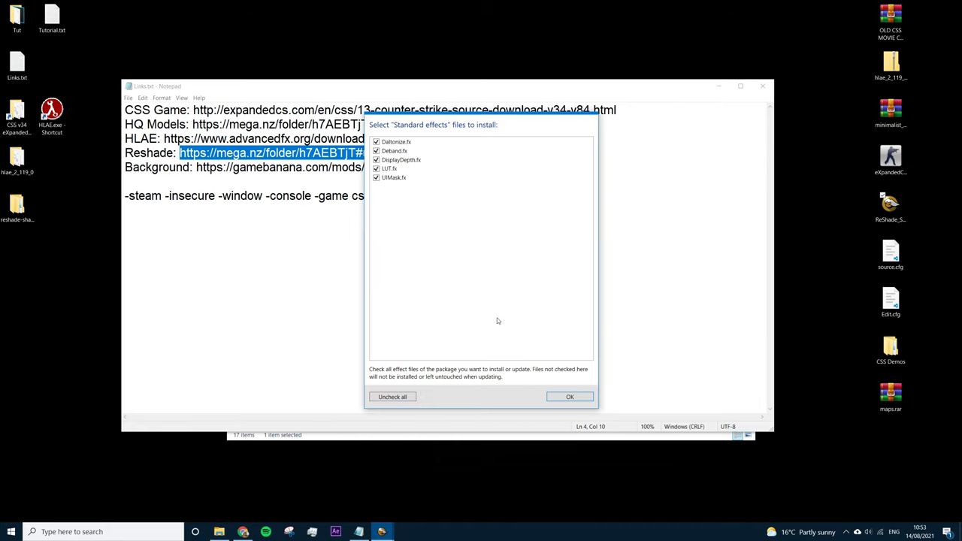
pyautogui.click(570, 398)
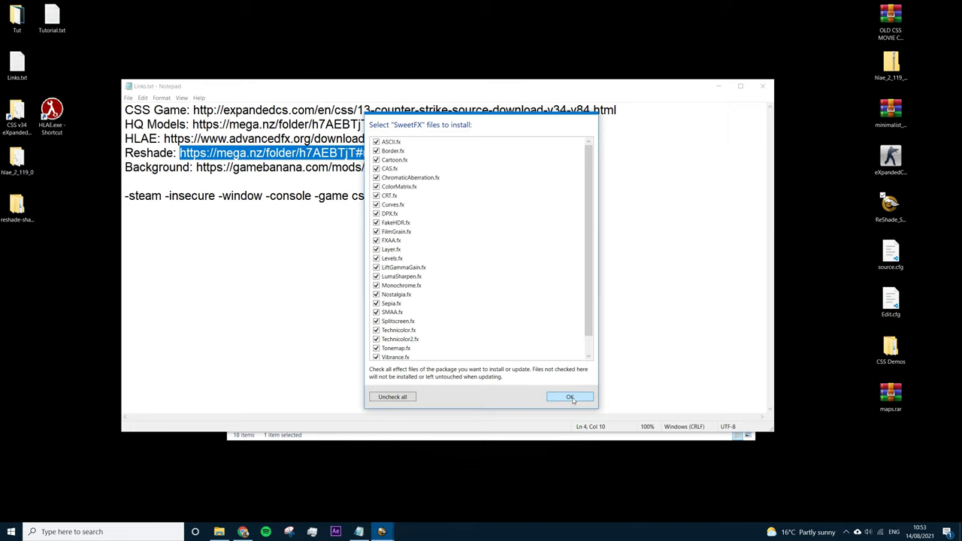
pyautogui.click(570, 397)
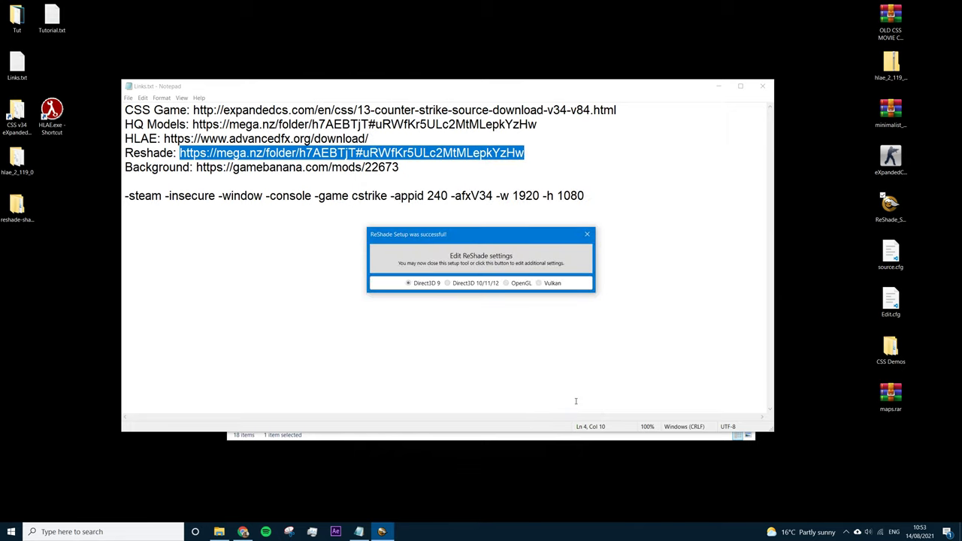
pyautogui.click(588, 235)
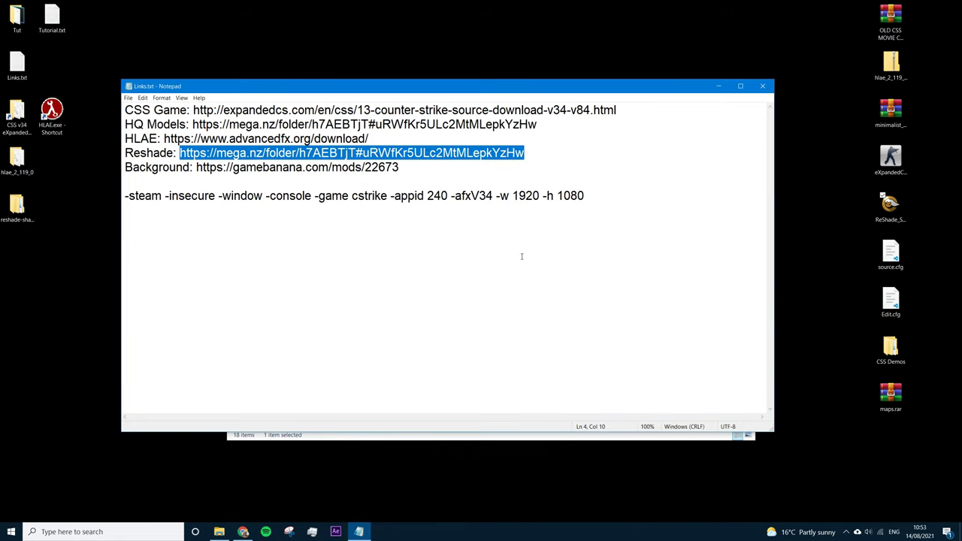
# Paste the desktop reshade-shaders folder into CSS v34 eXpandedCS, replacing existing files with administrator permission.
pyautogui.doubleClick(17, 113)
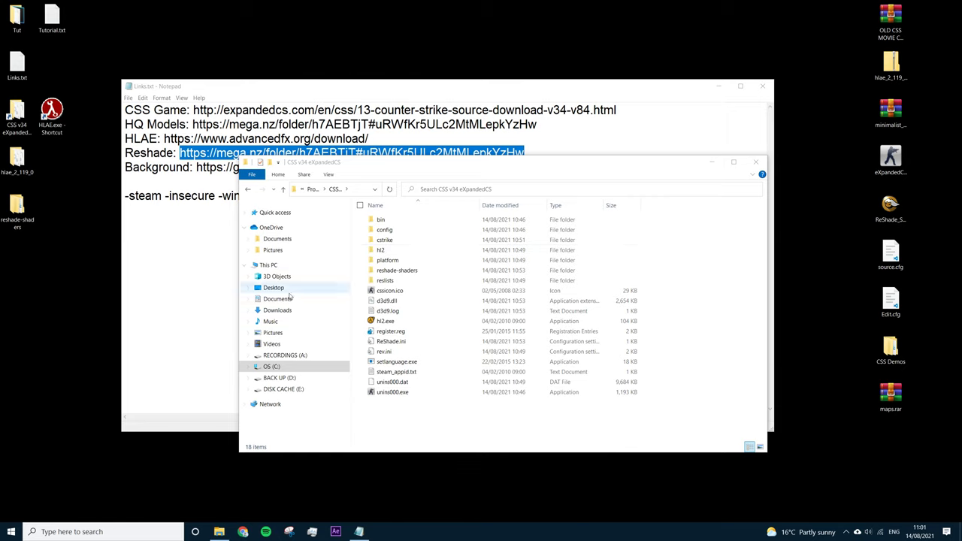
pyautogui.click(28, 208)
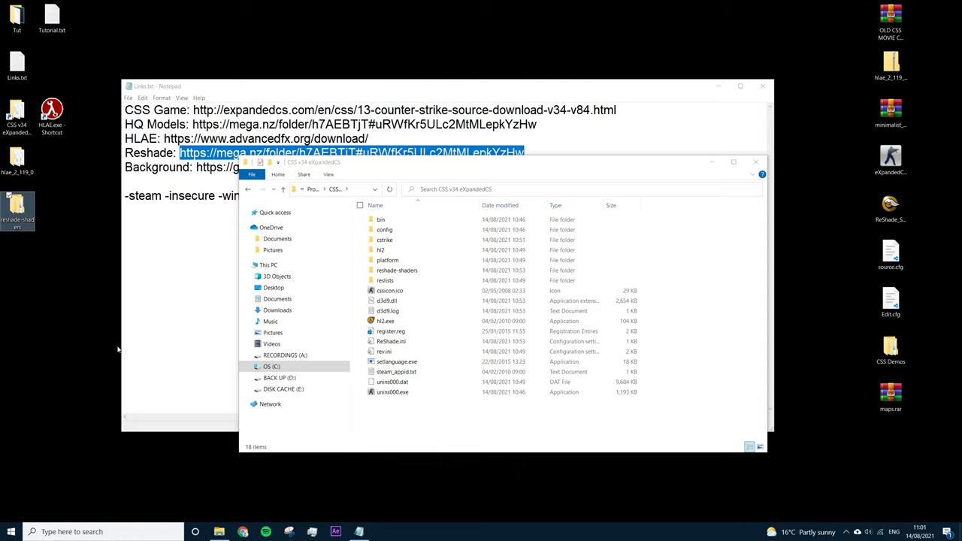
pyautogui.click(691, 310)
pyautogui.hotkey('ctrl', 'v')
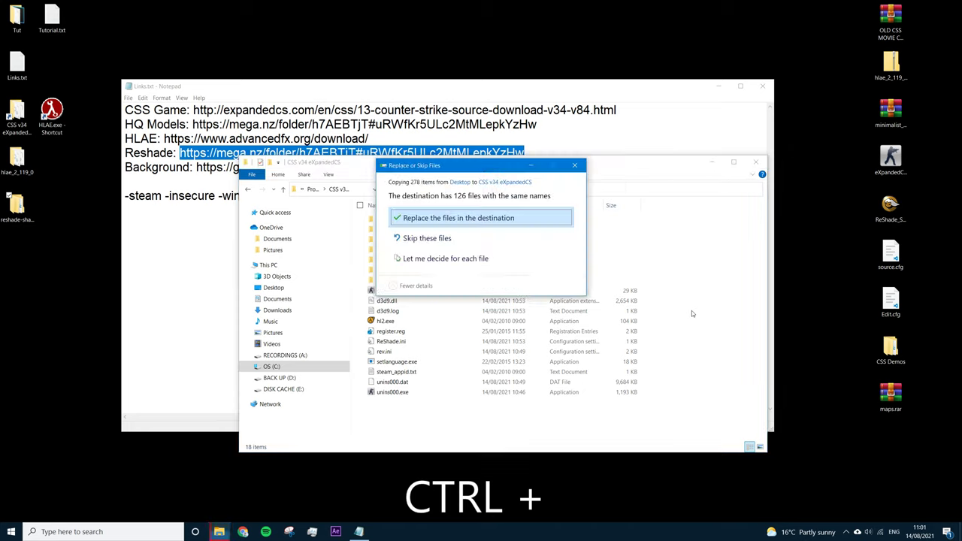
pyautogui.click(441, 219)
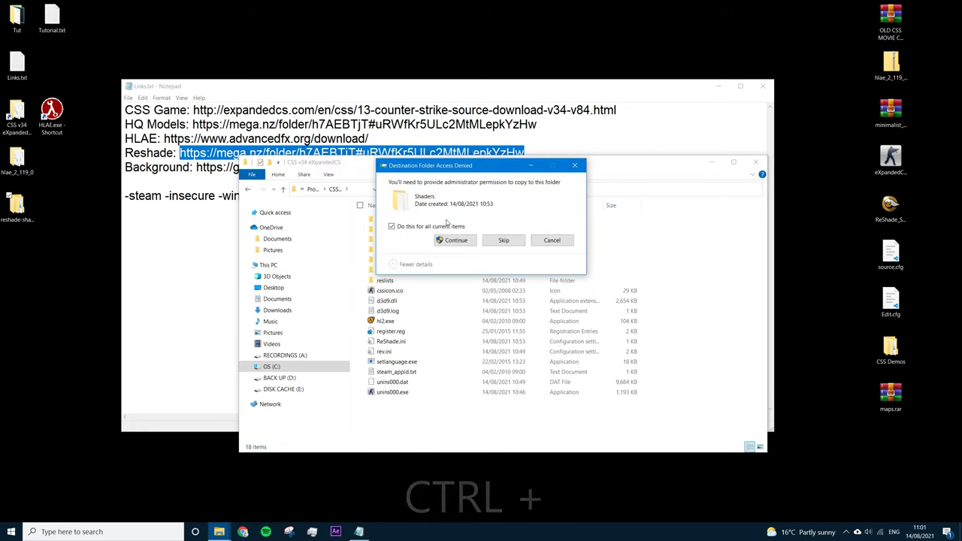
pyautogui.click(454, 241)
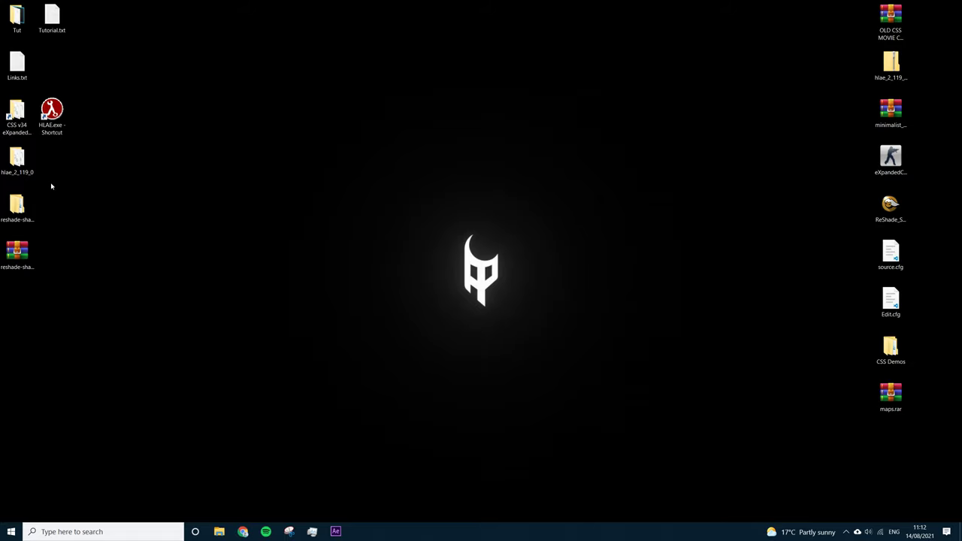
# Create a new folder named Demos inside the game's cstrike folder.
pyautogui.doubleClick(17, 114)
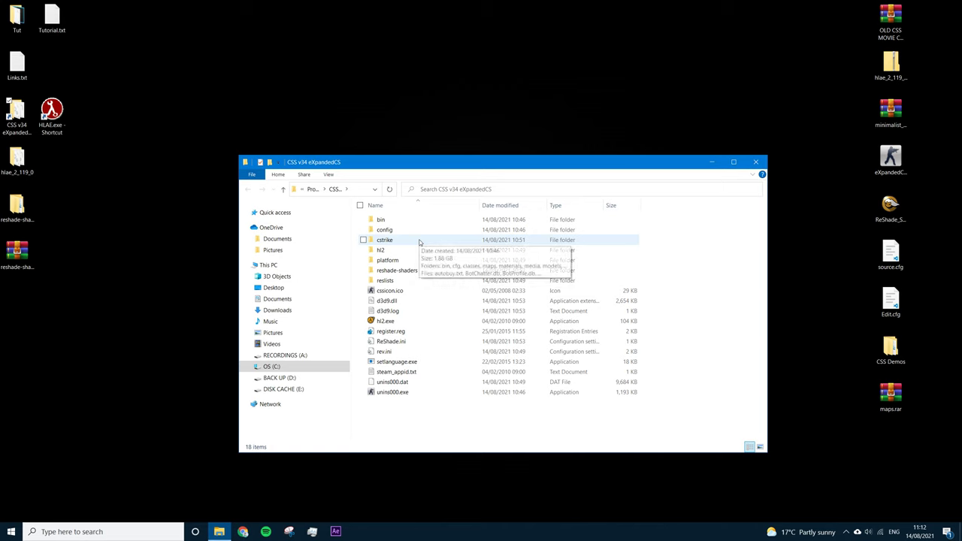
pyautogui.doubleClick(419, 242)
pyautogui.click(277, 175)
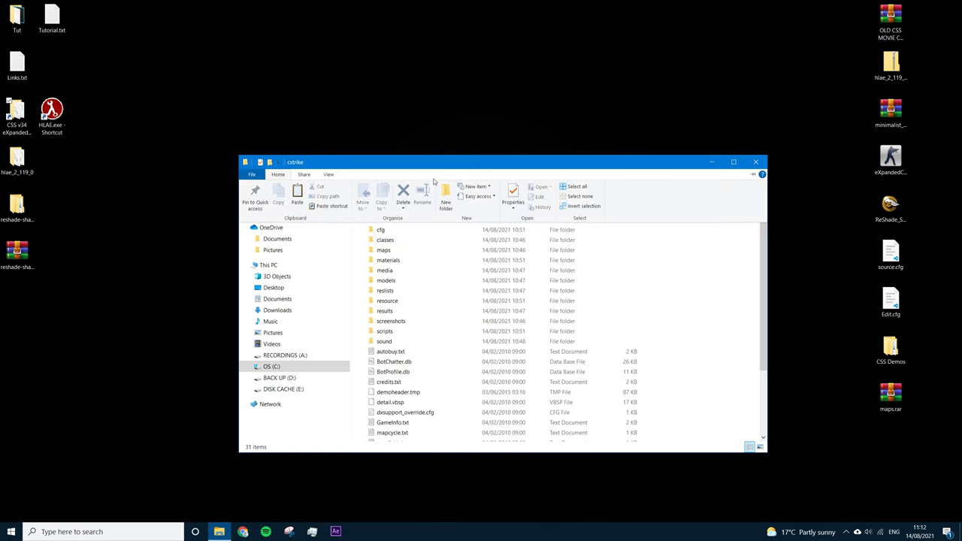
pyautogui.click(450, 198)
pyautogui.press('Return')
pyautogui.write('Demos')
pyautogui.press('Return')
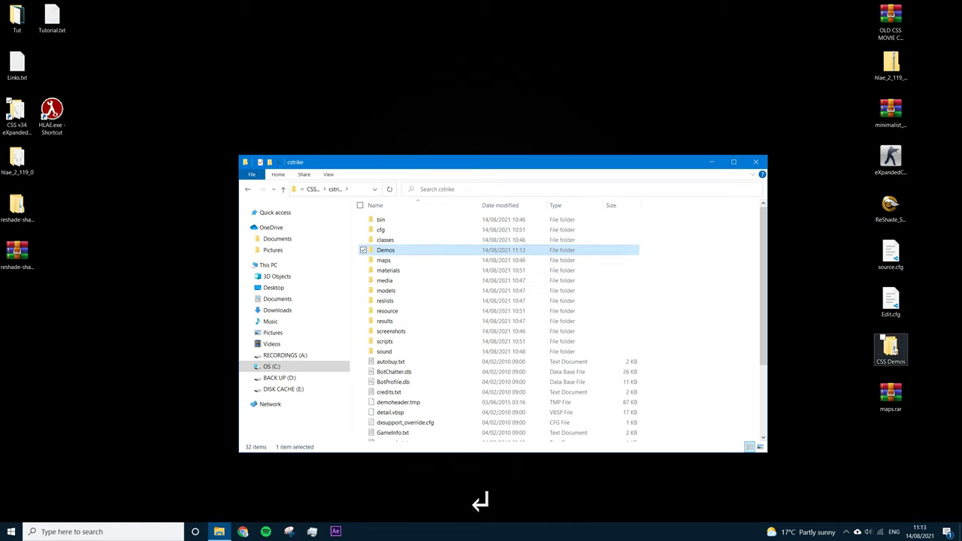
# Copy the five .dem files from CSS Demos\main into cstrike\Demos, then return to cstrike.
pyautogui.doubleClick(892, 348)
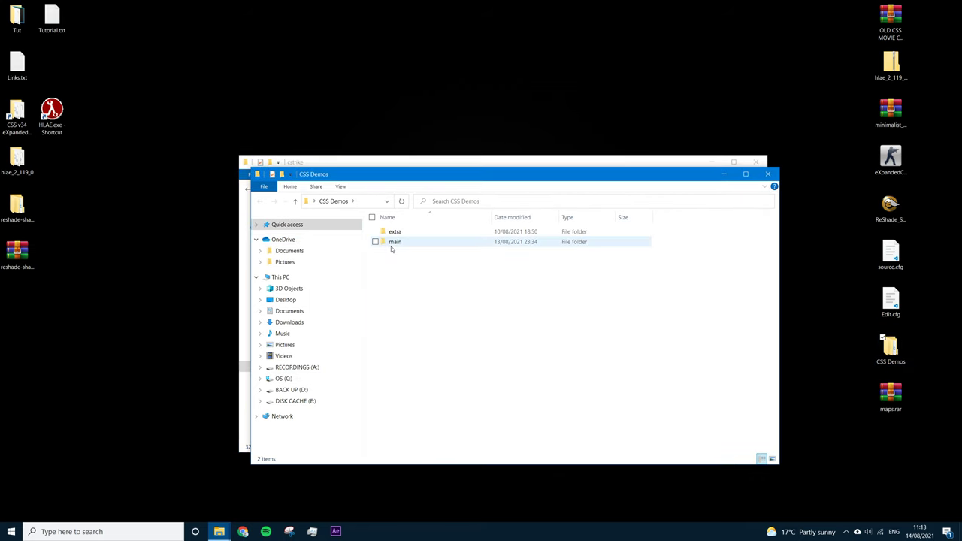
pyautogui.doubleClick(392, 242)
pyautogui.moveTo(421, 290); pyautogui.dragTo(422, 204)
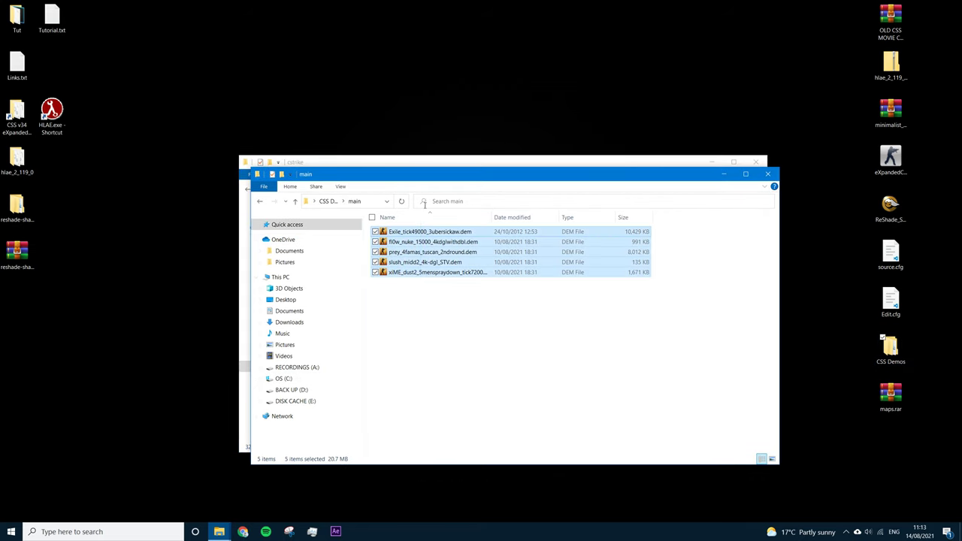
pyautogui.click(399, 161)
pyautogui.doubleClick(397, 249)
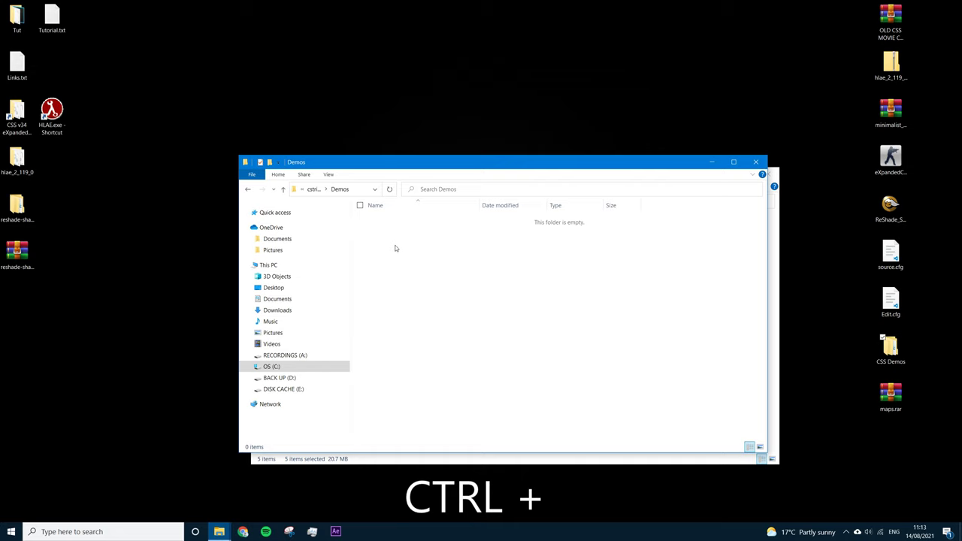
pyautogui.hotkey('ctrl', 'v')
pyautogui.click(455, 240)
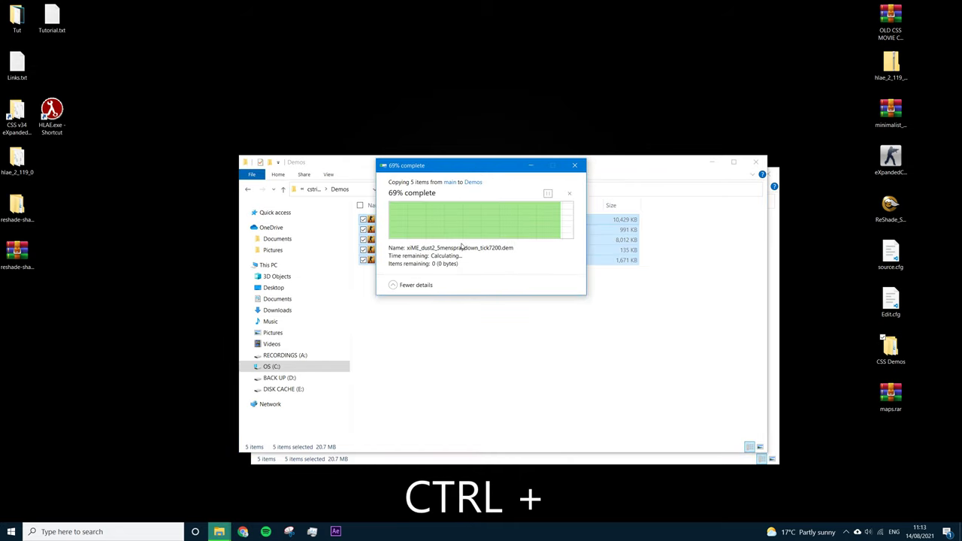
pyautogui.click(323, 194)
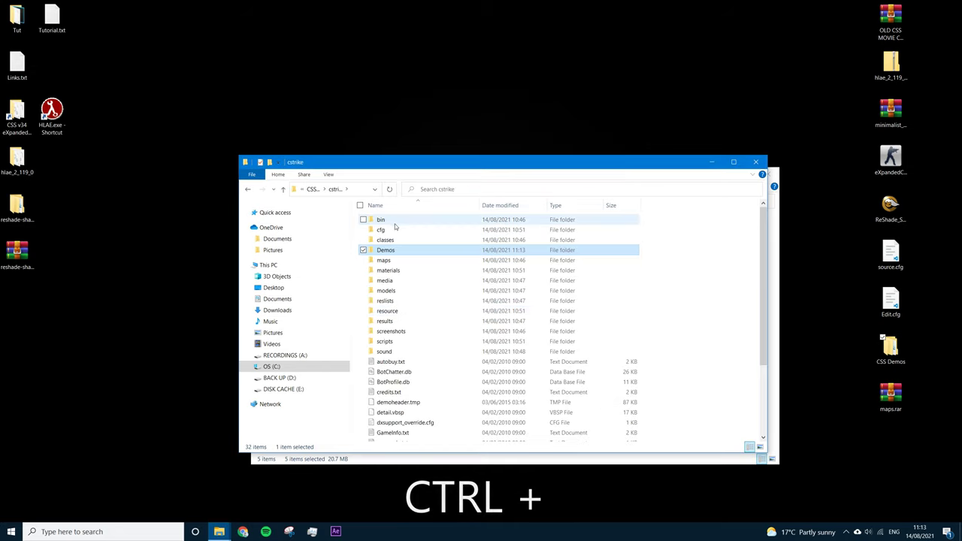
pyautogui.click(400, 231)
# Delete stv-smooth.cfg and autoexec.cfg from the cstrike cfg folder.
pyautogui.doubleClick(401, 231)
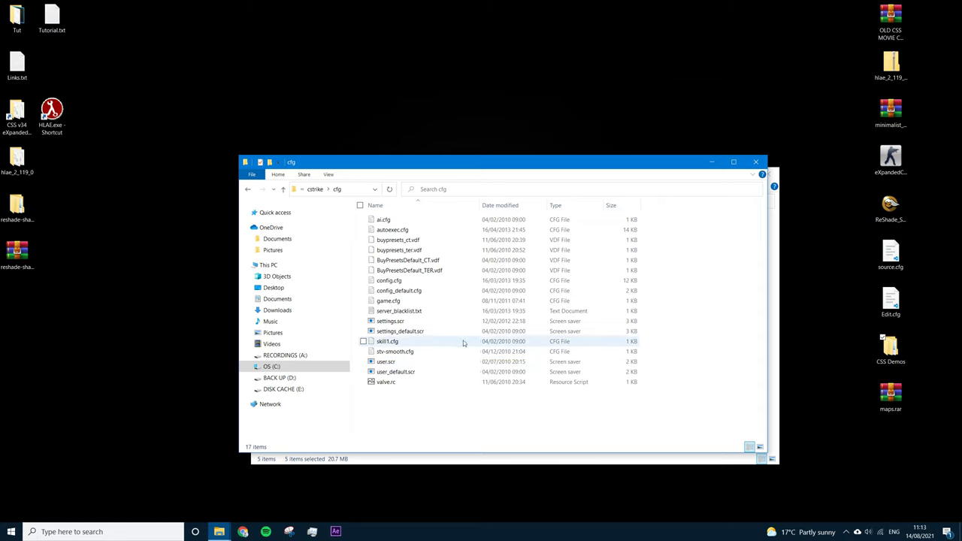
pyautogui.click(431, 353)
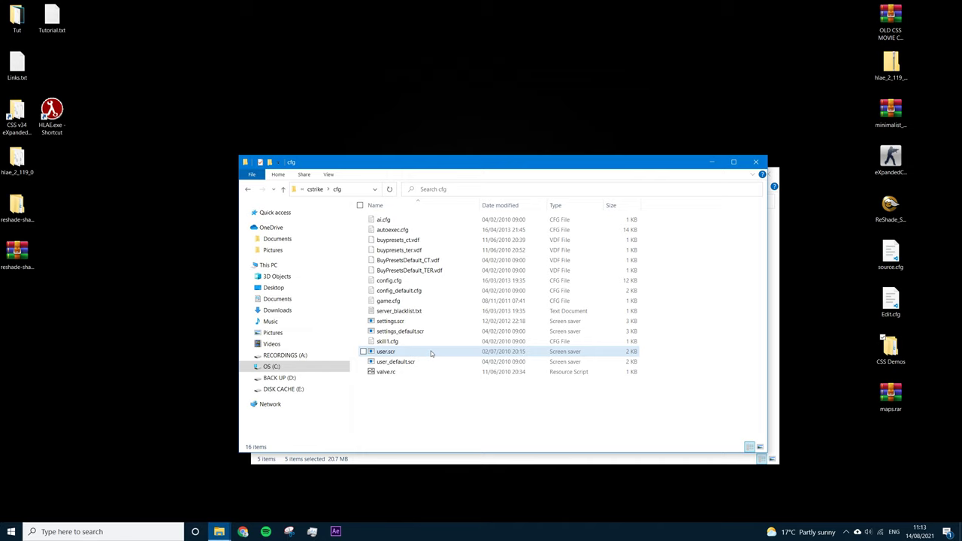
pyautogui.press('Delete')
pyautogui.click(318, 189)
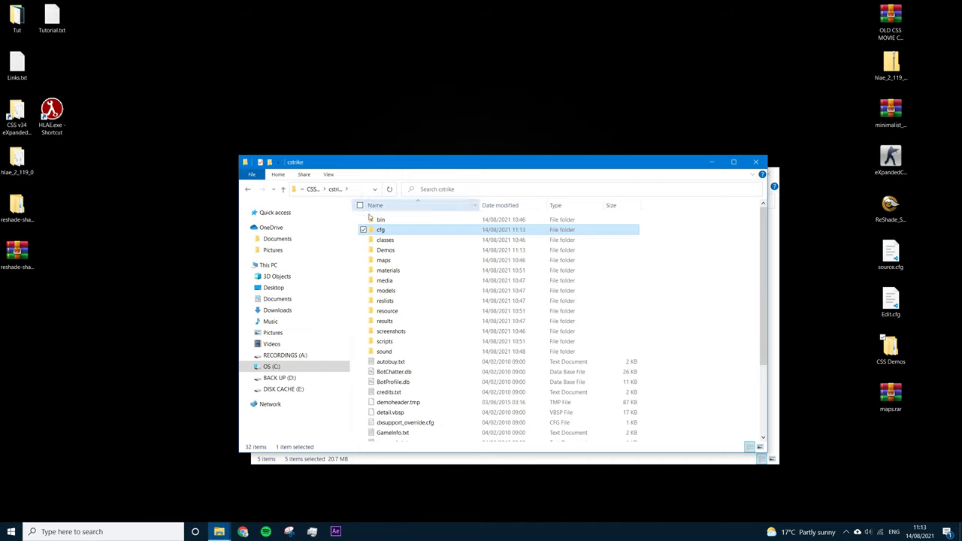
pyautogui.doubleClick(385, 231)
pyautogui.click(385, 230)
pyautogui.press('Delete')
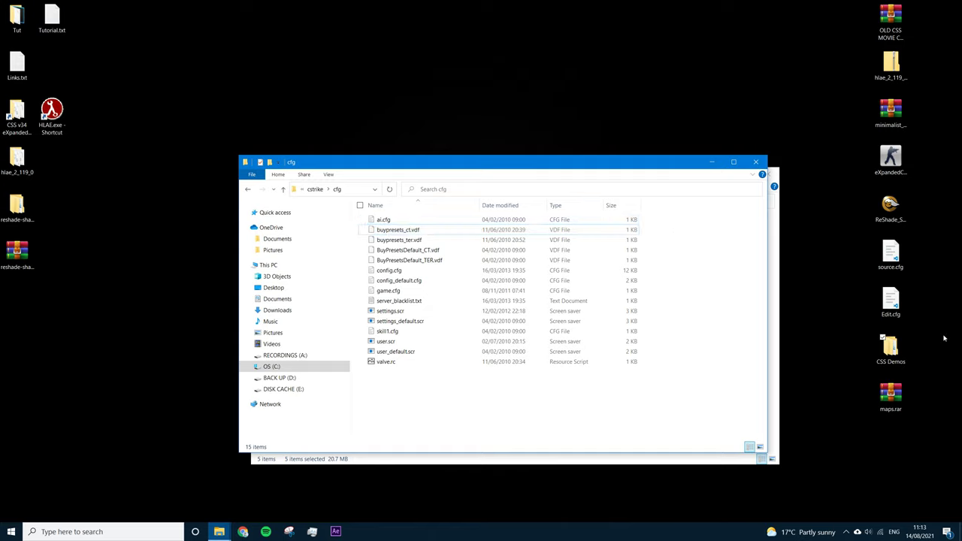
# Move source.cfg and Edit.cfg from the desktop into the cfg folder with administrator permission.
pyautogui.moveTo(857, 239); pyautogui.dragTo(908, 317)
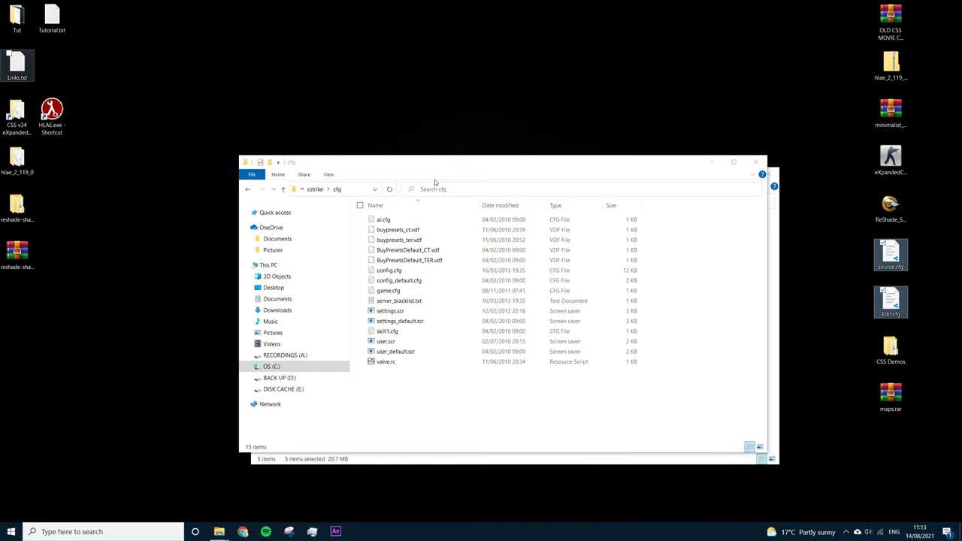
pyautogui.moveTo(897, 263); pyautogui.dragTo(498, 387)
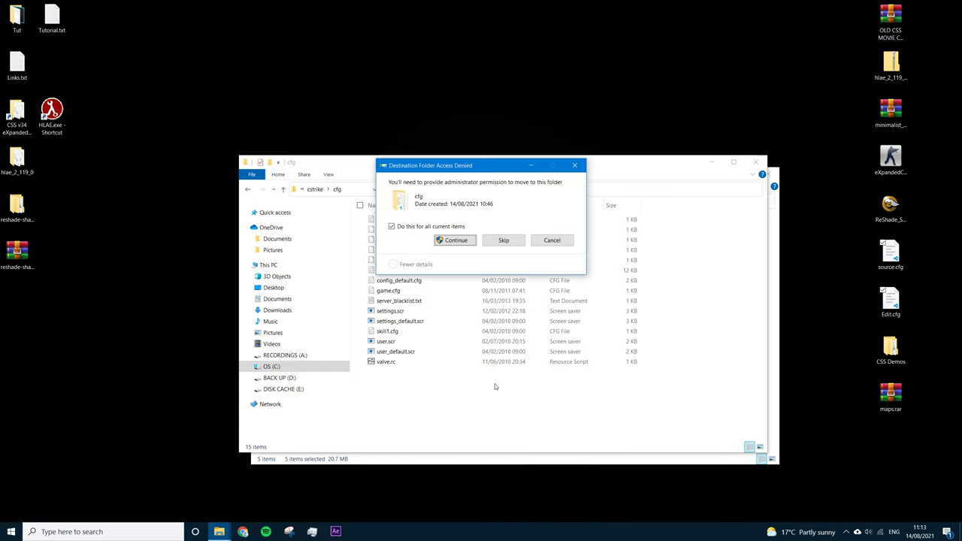
pyautogui.click(458, 242)
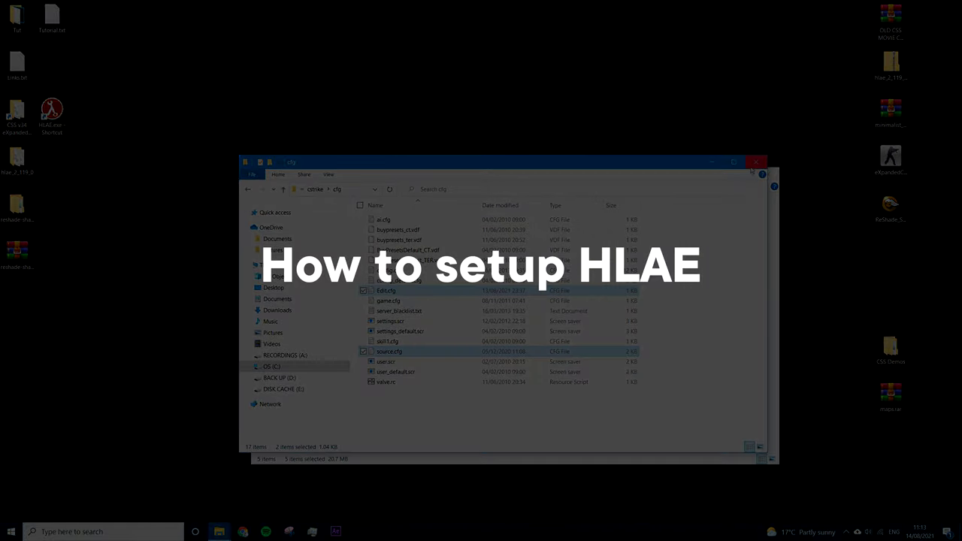
# Close the folder windows and run HLAE from its shortcut despite the unrecognised-app warning.
pyautogui.click(755, 162)
pyautogui.click(764, 174)
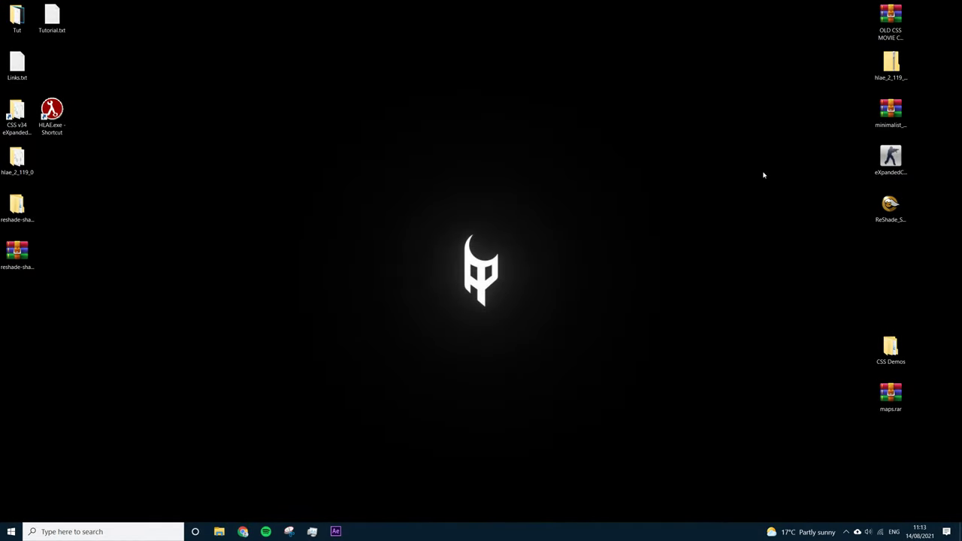
pyautogui.doubleClick(51, 113)
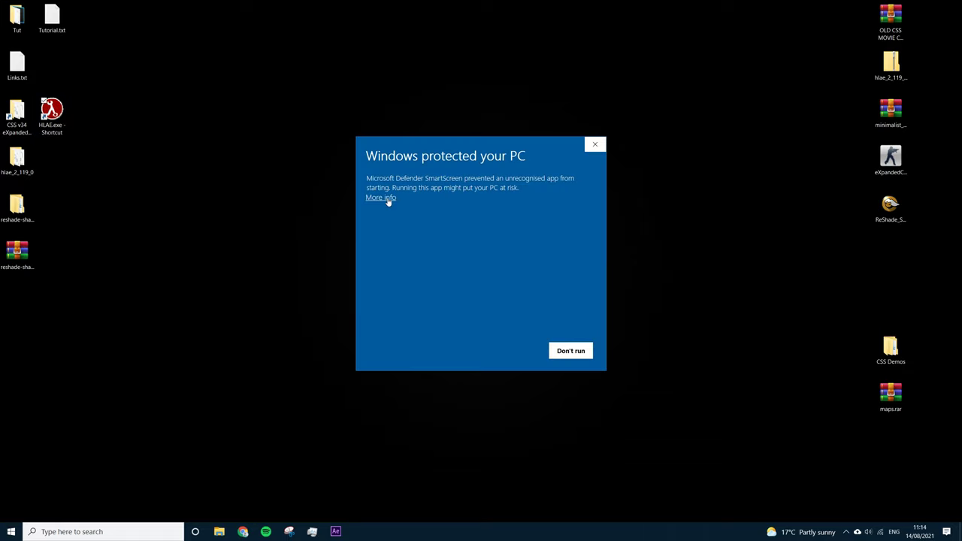
pyautogui.click(381, 198)
pyautogui.click(509, 350)
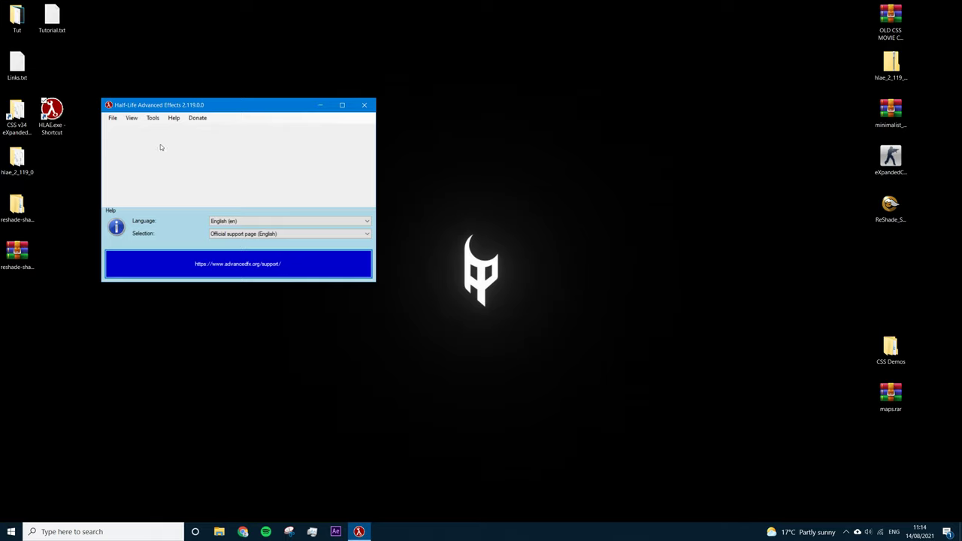
# Bring up HLAE's Custom Loader from the Tools menu.
pyautogui.click(152, 118)
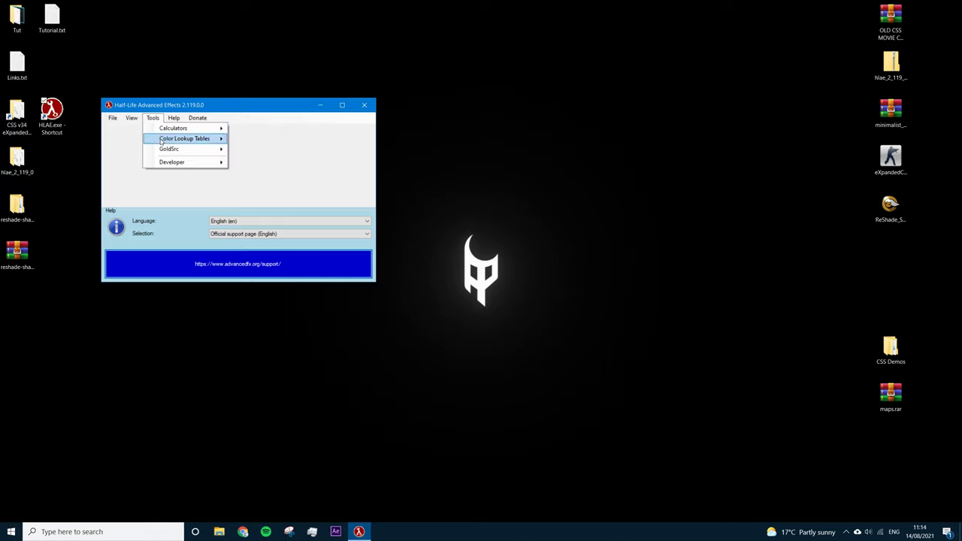
pyautogui.moveTo(178, 162)
pyautogui.click(242, 164)
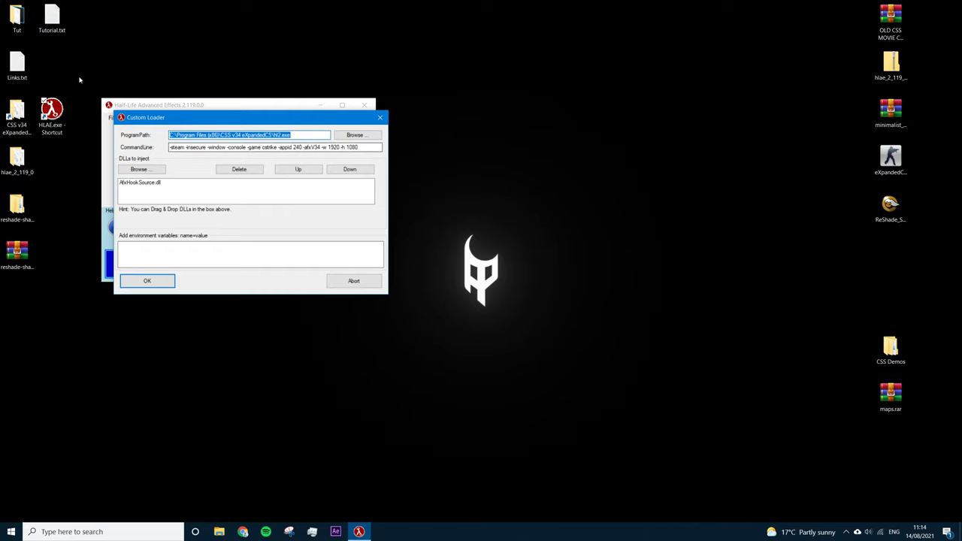
# Take the launch options line from Links.txt for the loader's command line.
pyautogui.doubleClick(17, 64)
pyautogui.moveTo(397, 85); pyautogui.dragTo(655, 74)
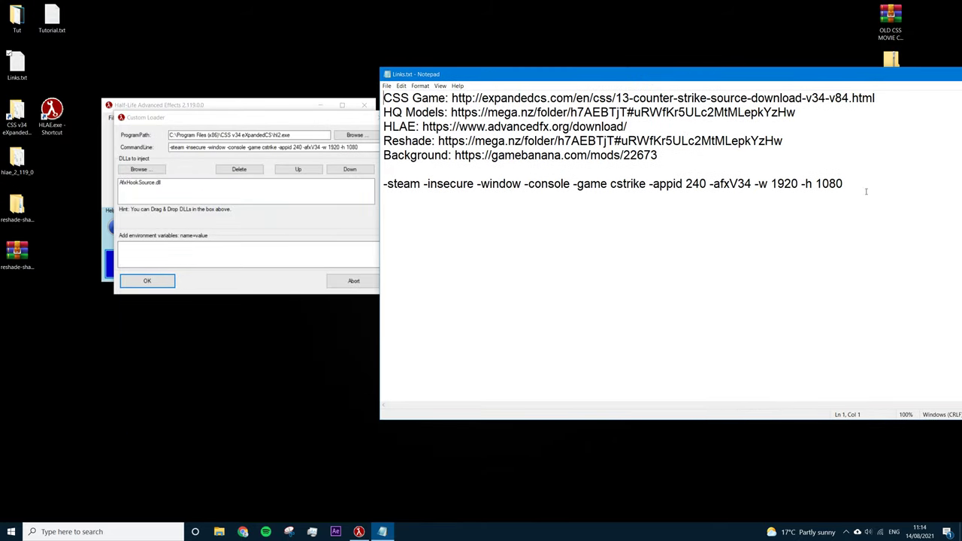
pyautogui.moveTo(843, 184); pyautogui.dragTo(388, 193)
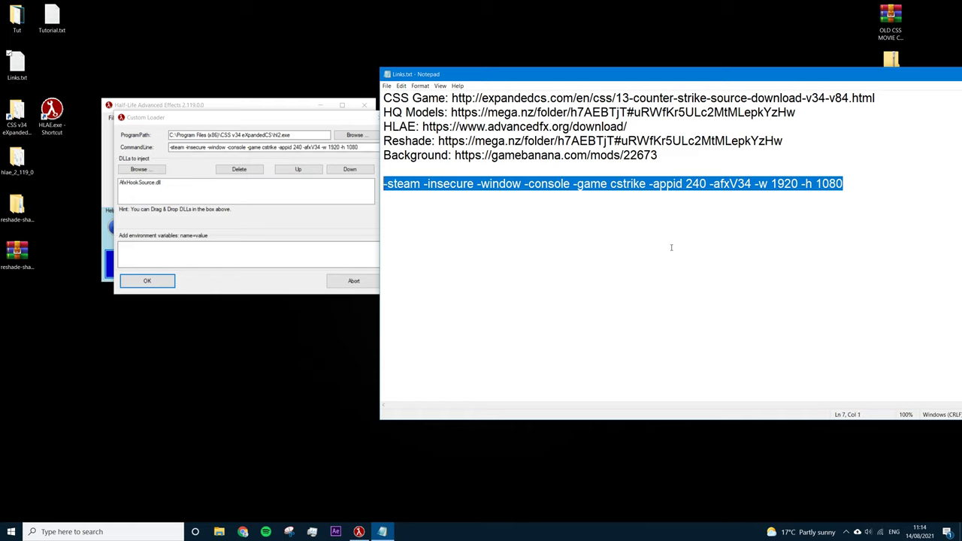
pyautogui.click(799, 201)
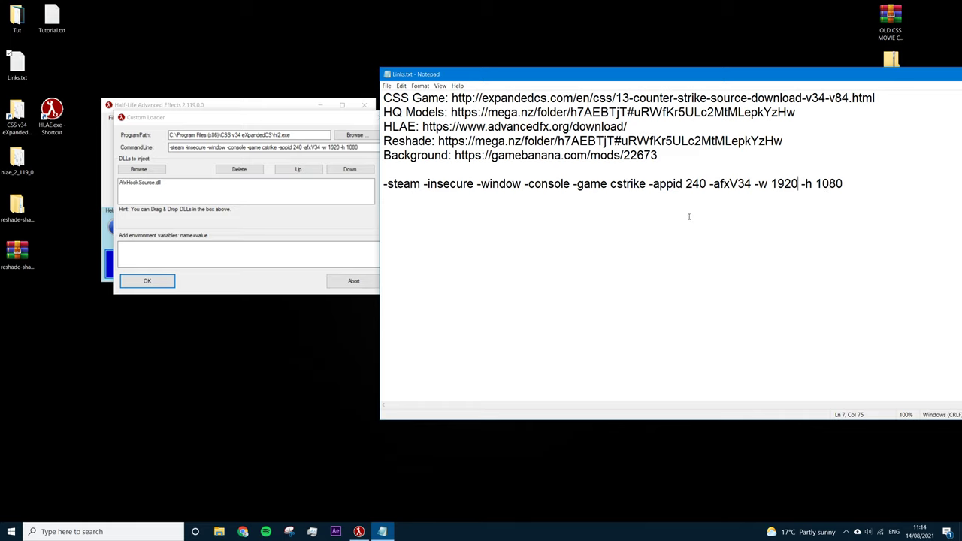
# Set the program path to C:\Program Files (x86)\CSS v34 eXpandedCS\hl2.exe.
pyautogui.click(354, 135)
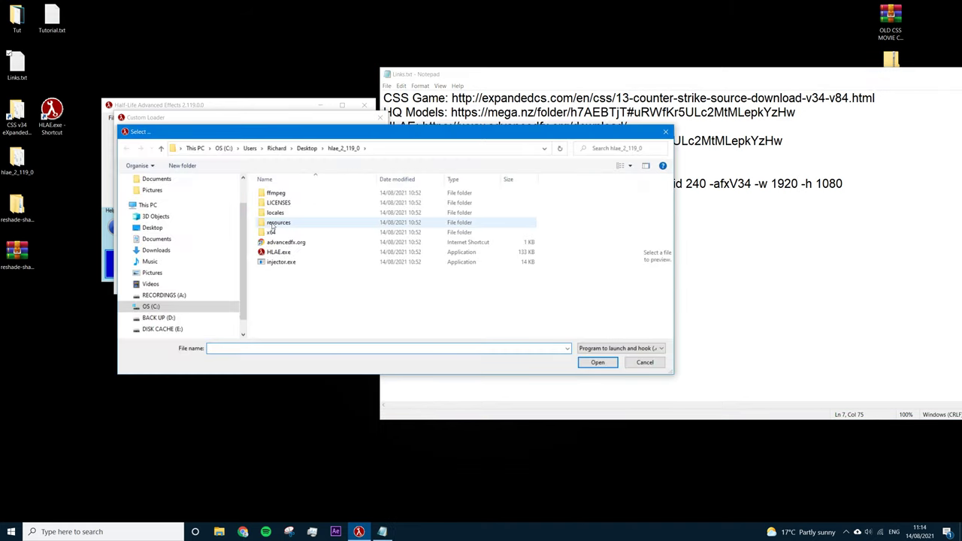
pyautogui.click(152, 307)
pyautogui.scroll(1, 306, 319)
pyautogui.doubleClick(311, 269)
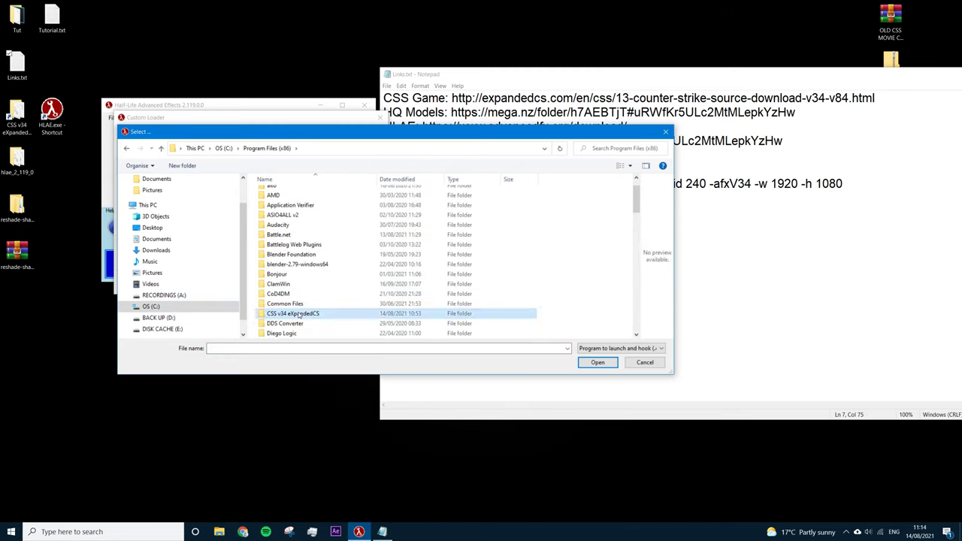
pyautogui.doubleClick(293, 314)
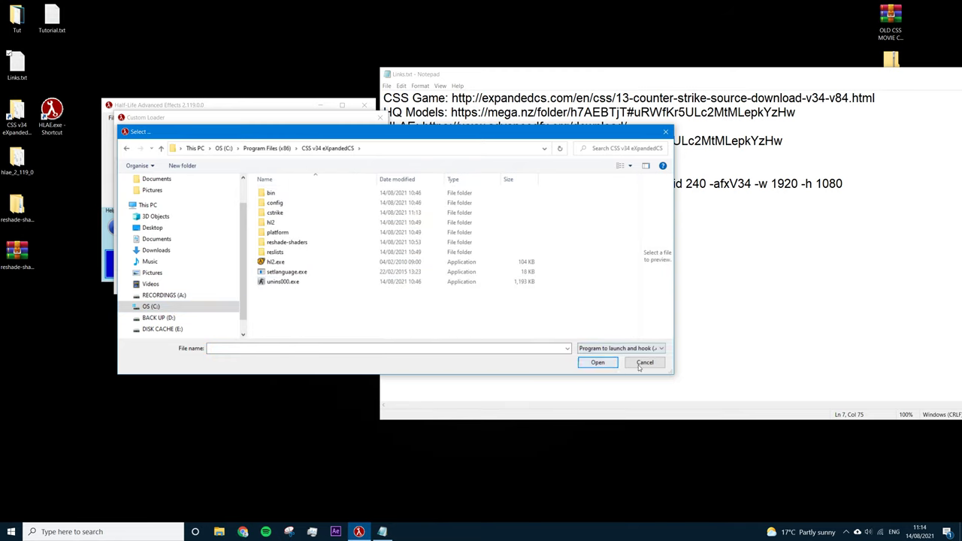
pyautogui.doubleClick(409, 264)
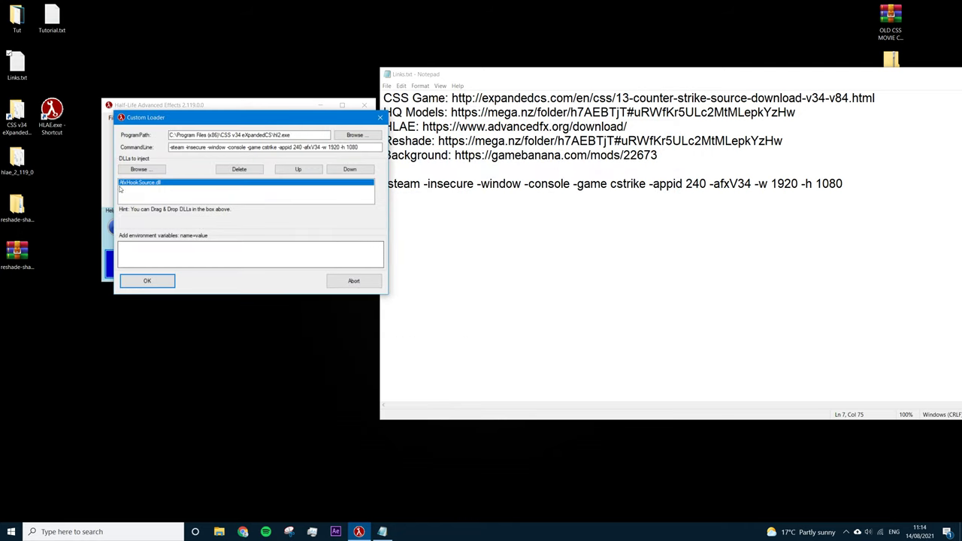
# Confirm the Custom Loader settings with AfxHookSource.dll injected to launch the game.
pyautogui.doubleClick(17, 160)
pyautogui.scroll(1, 466, 269)
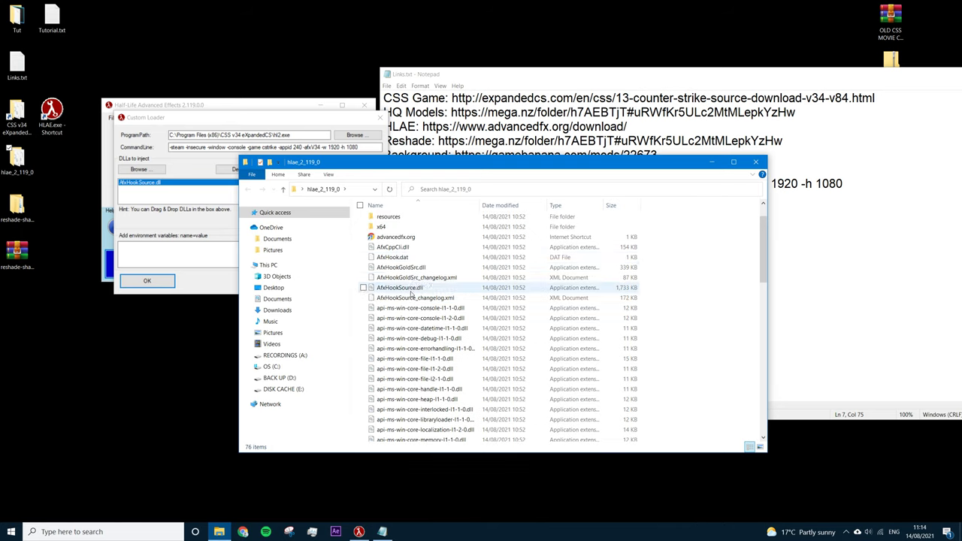
pyautogui.click(169, 197)
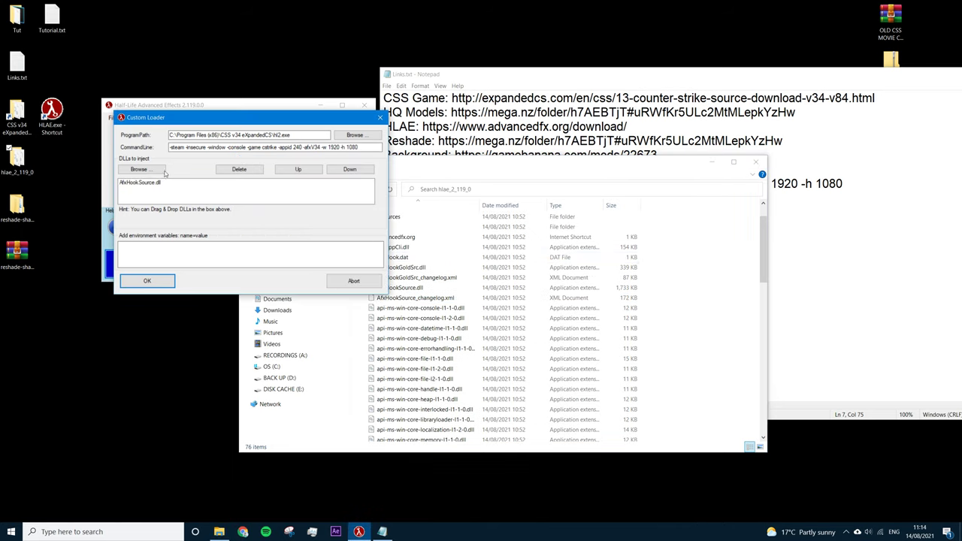
pyautogui.click(145, 281)
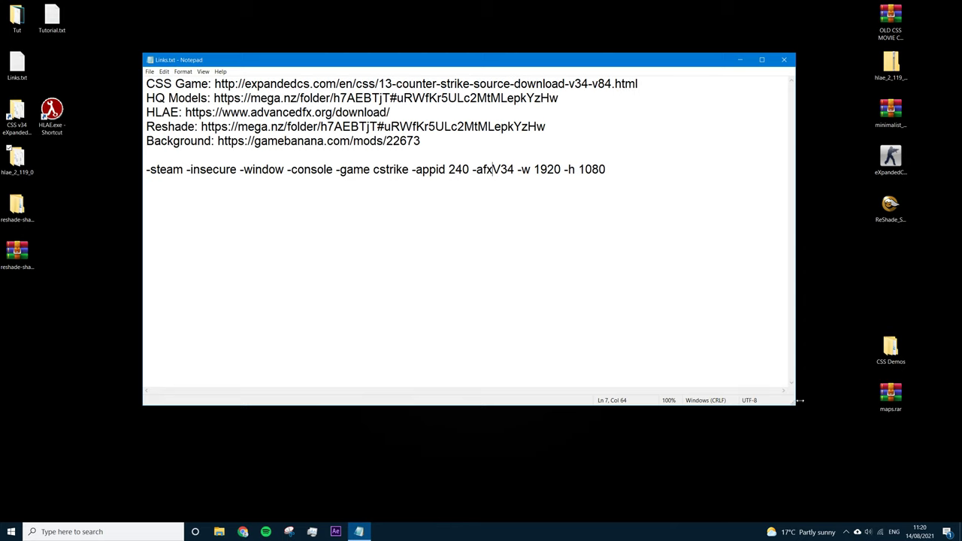
# Open maps.rar in WinRAR and select the de_mirage_v34, de_season and de_tuscan maps.
pyautogui.click(891, 398)
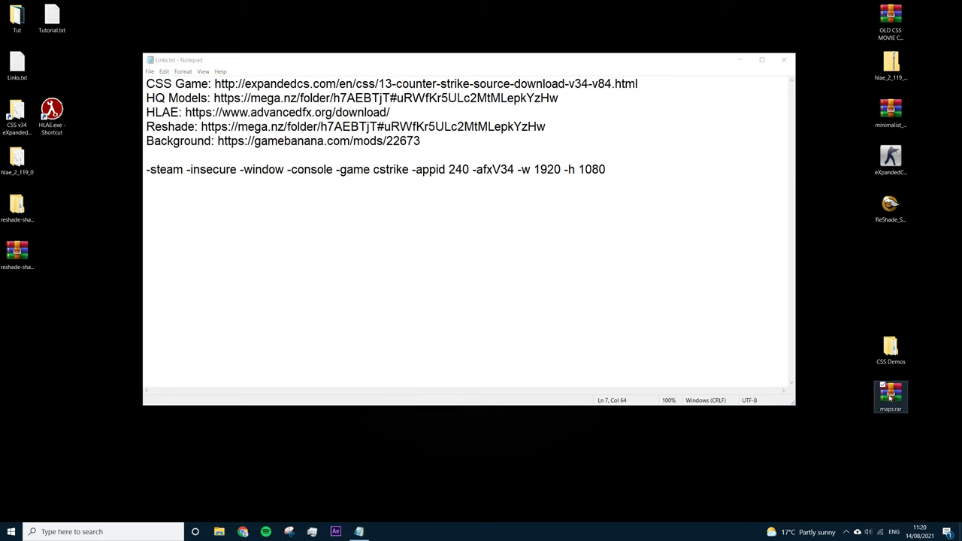
pyautogui.doubleClick(892, 398)
pyautogui.moveTo(613, 195); pyautogui.dragTo(591, 141)
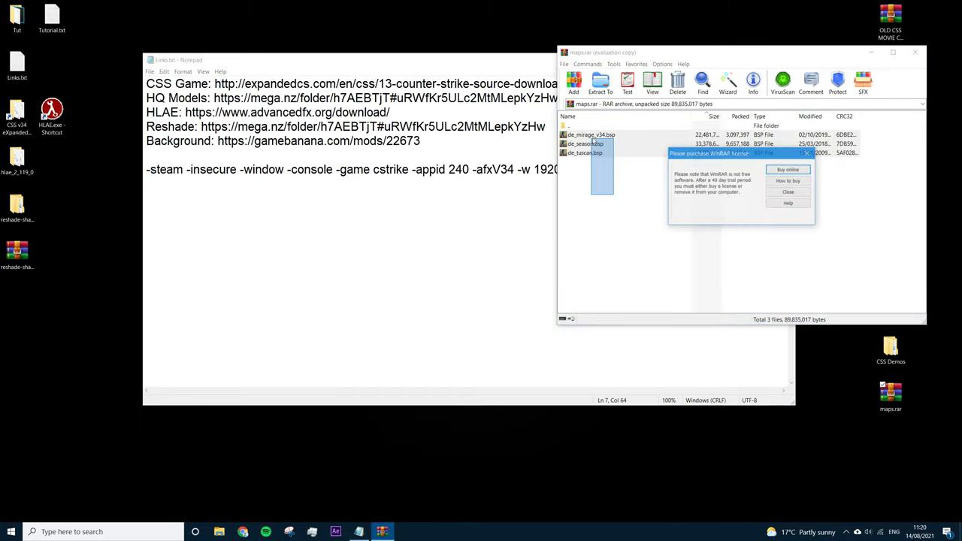
pyautogui.click(807, 154)
pyautogui.moveTo(684, 193); pyautogui.dragTo(586, 139)
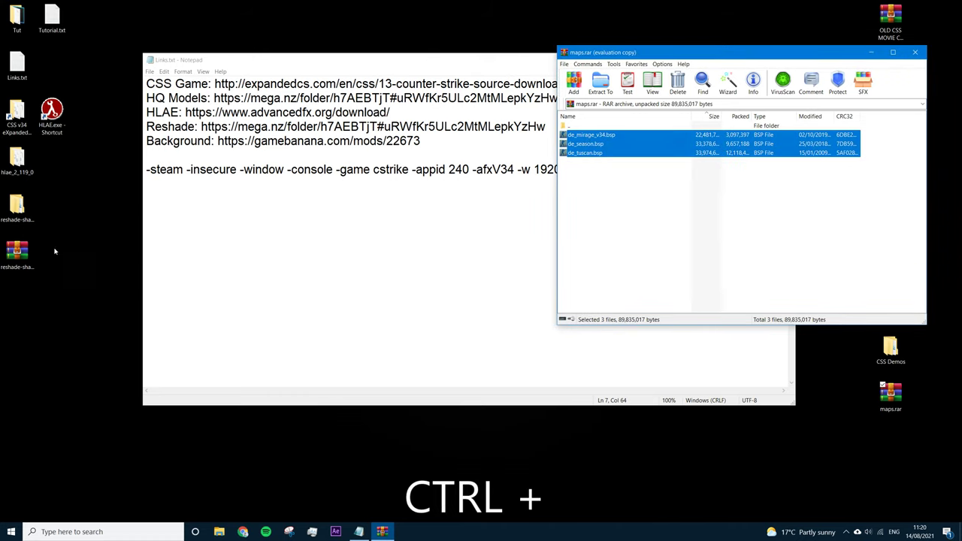
# Paste the three maps into CSS v34 eXpandedCS\cstrike\maps with administrator permission.
pyautogui.doubleClick(17, 113)
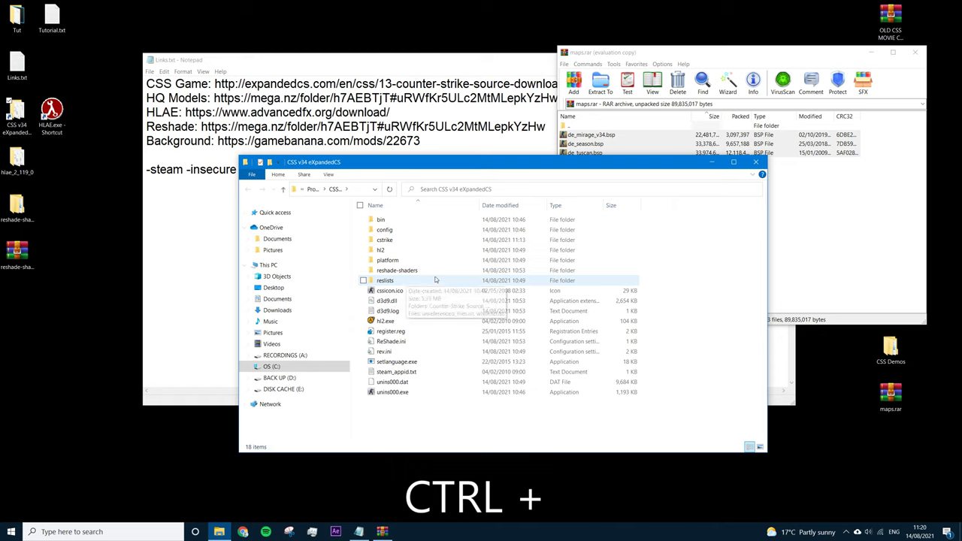
pyautogui.doubleClick(387, 240)
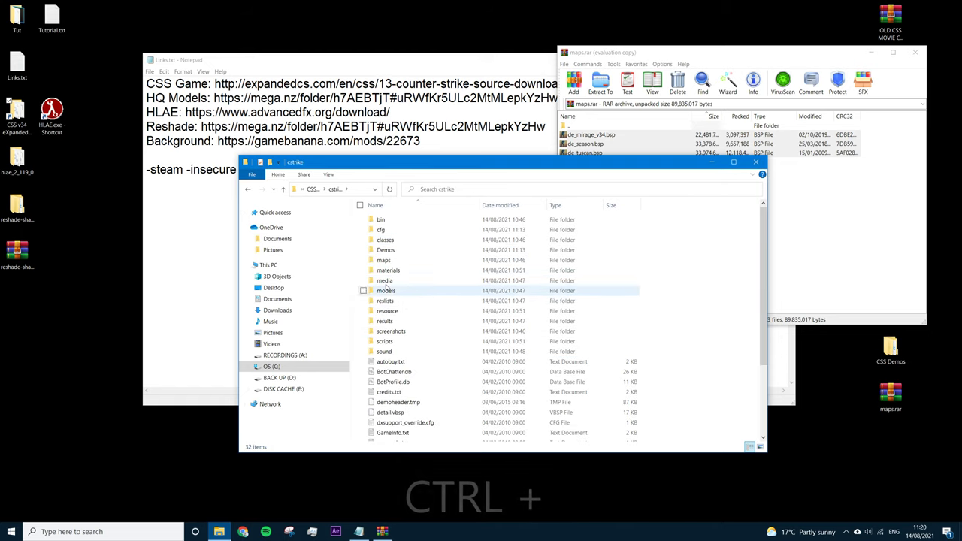
pyautogui.doubleClick(384, 260)
pyautogui.hotkey('ctrl', 'v')
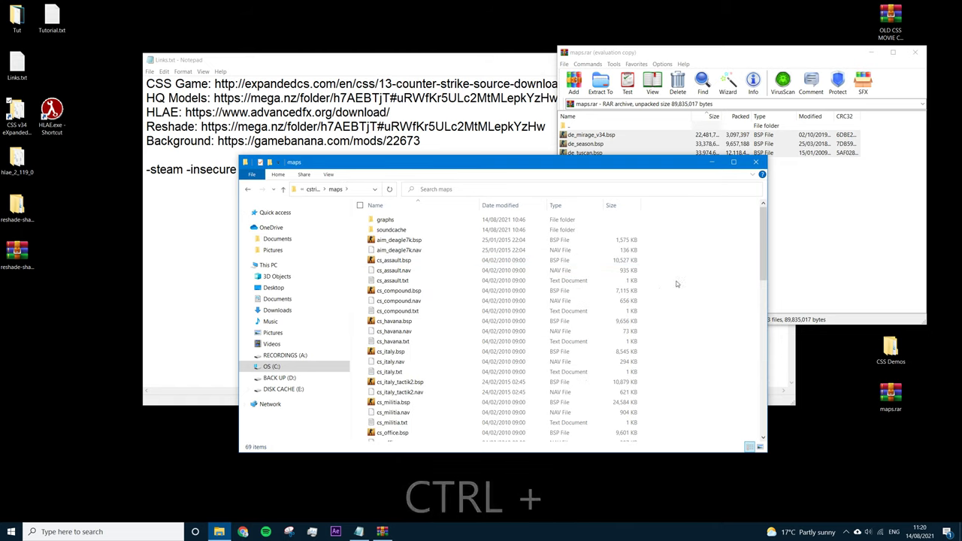
pyautogui.click(452, 239)
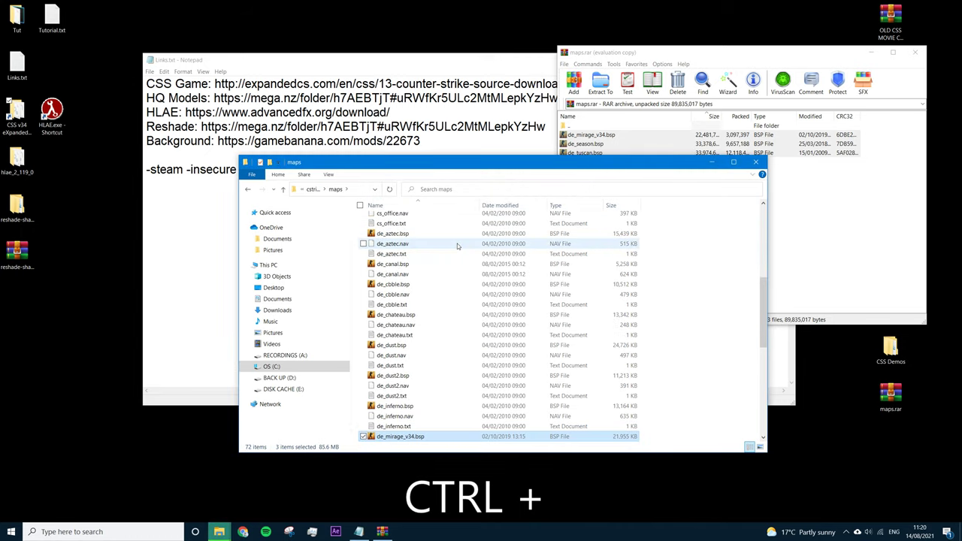
pyautogui.scroll(-5, 461, 373)
pyautogui.scroll(-4, 461, 373)
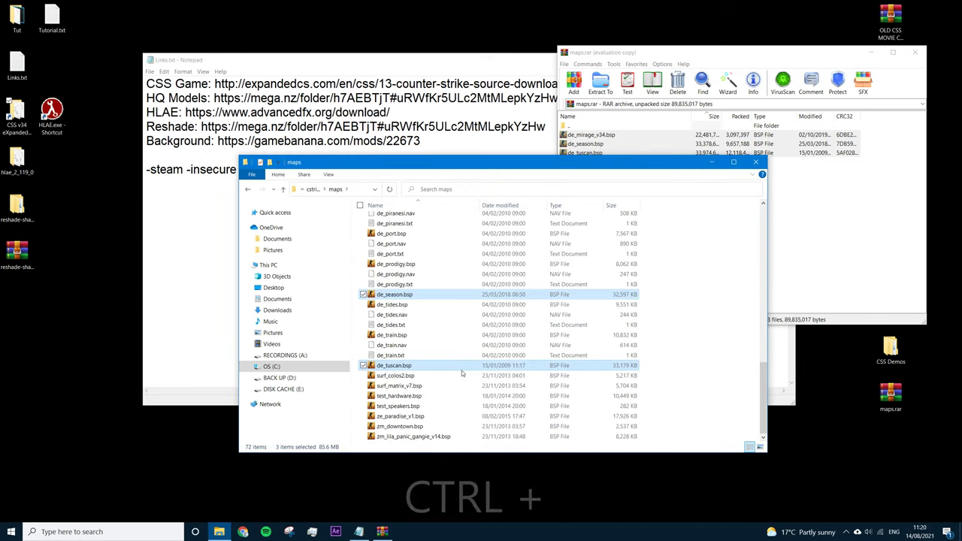
pyautogui.click(759, 163)
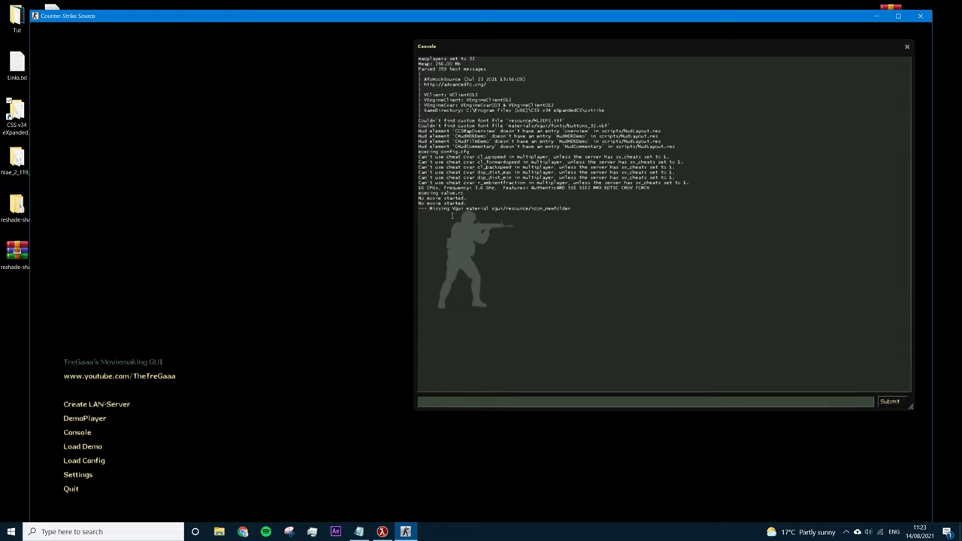
# Close the Counter-Strike: Source developer console with the grave (`) key.
pyautogui.press('`')
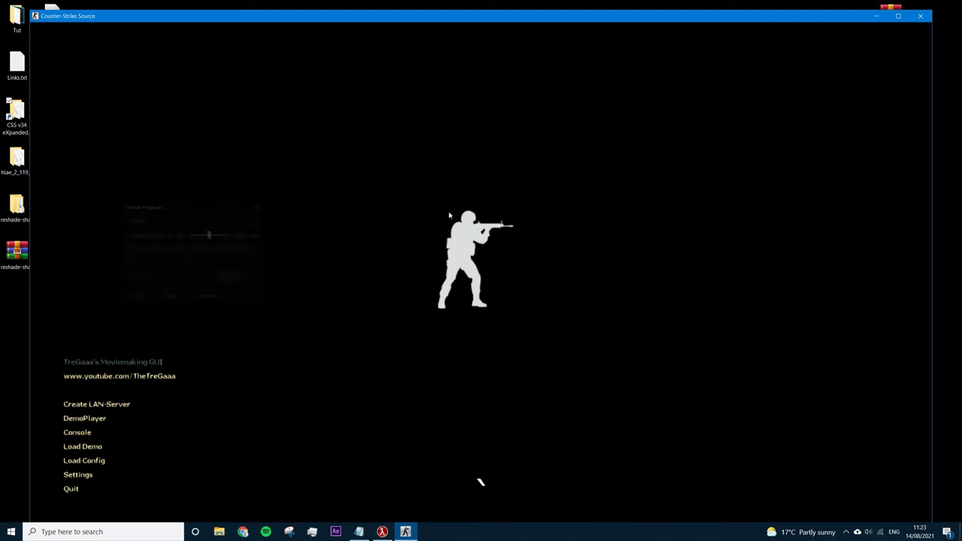
# Browse to the cstrike\Demos folder and load inzame_14300_p90_5k.dem into Demo Playback.
pyautogui.click(140, 220)
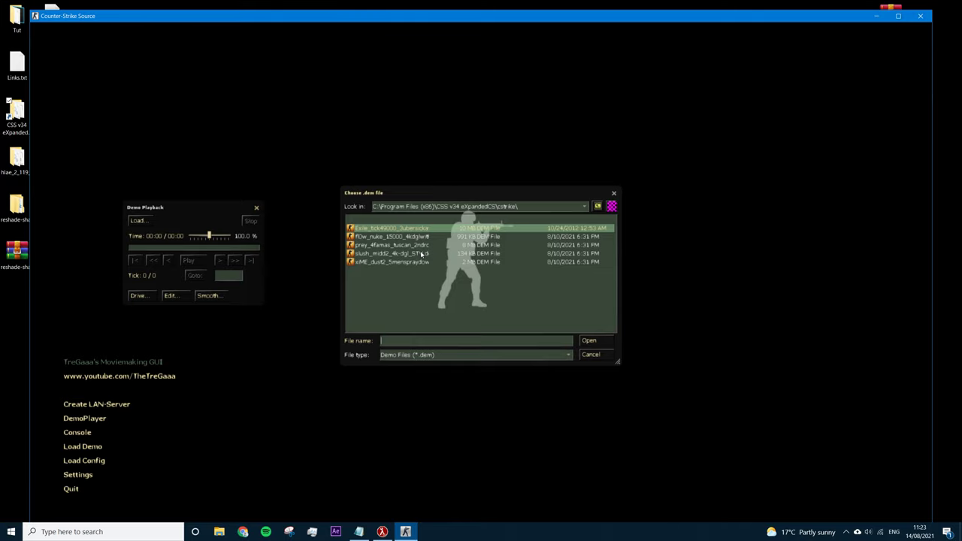
pyautogui.click(597, 206)
pyautogui.doubleClick(371, 246)
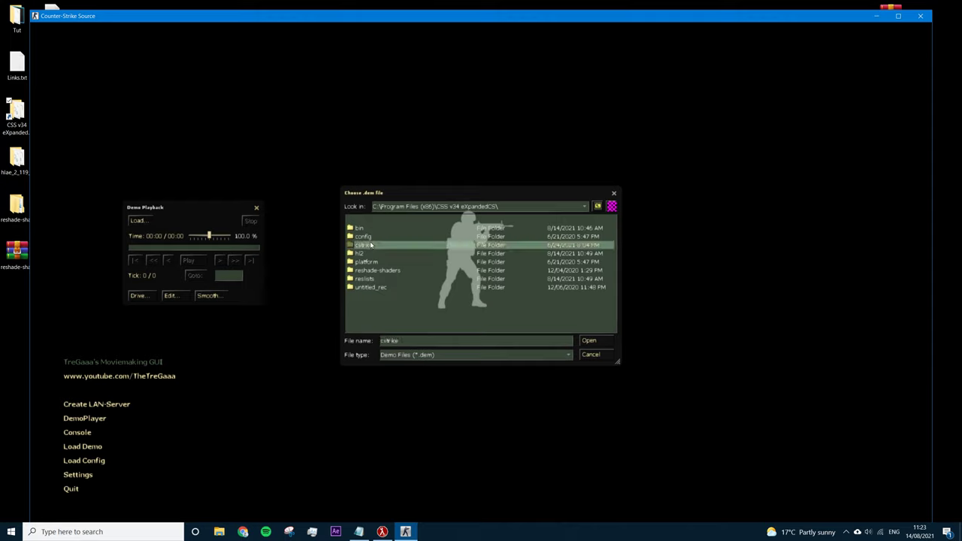
pyautogui.doubleClick(372, 251)
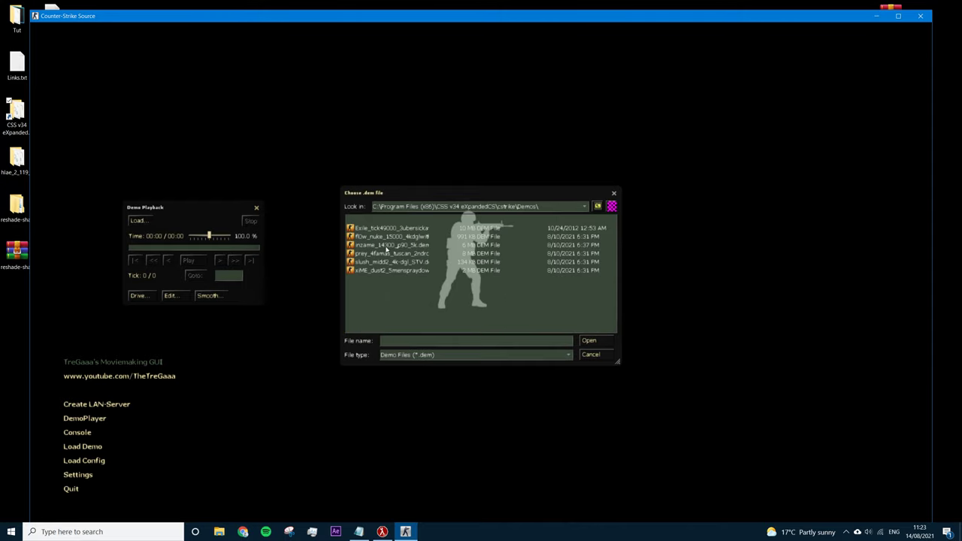
pyautogui.click(390, 245)
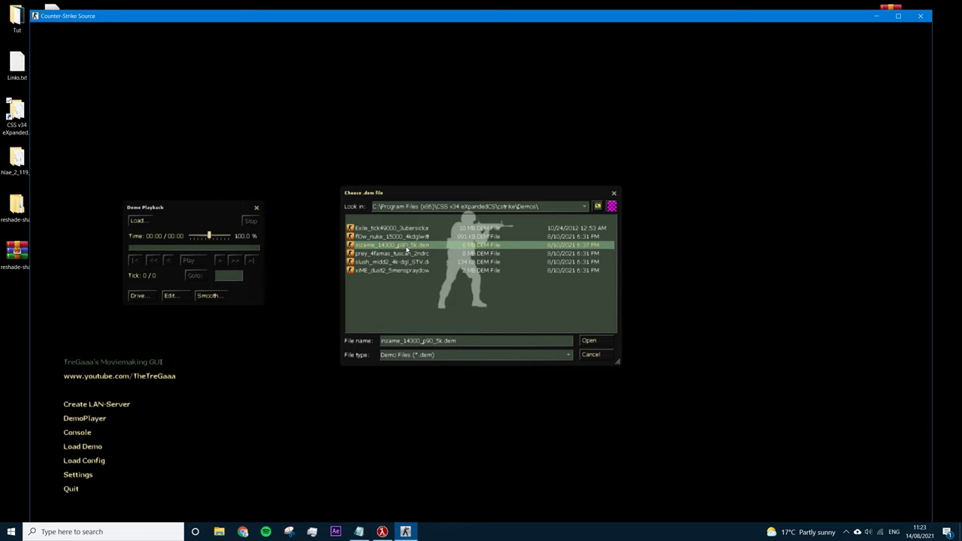
pyautogui.doubleClick(405, 248)
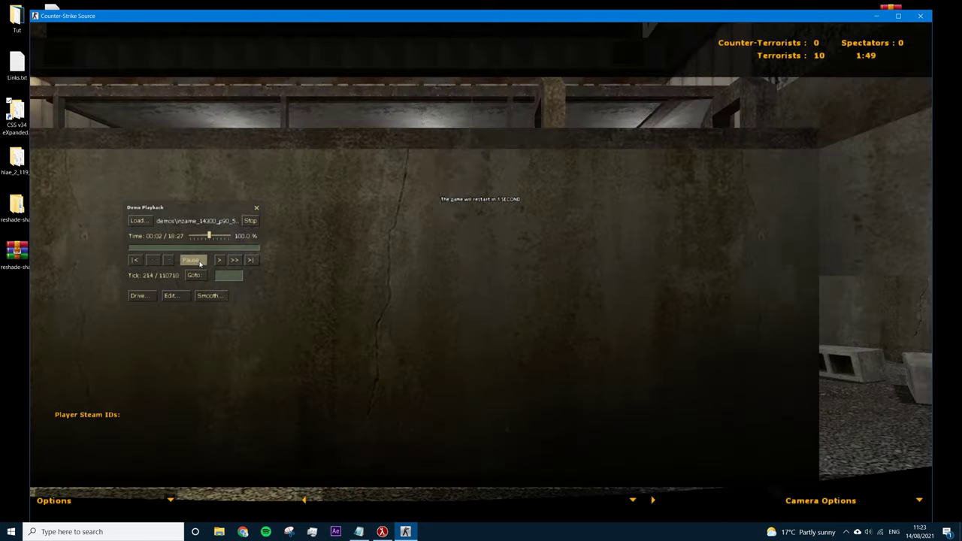
# Pause the demo at tick 228 and switch the spectator camera to First Person.
pyautogui.click(192, 260)
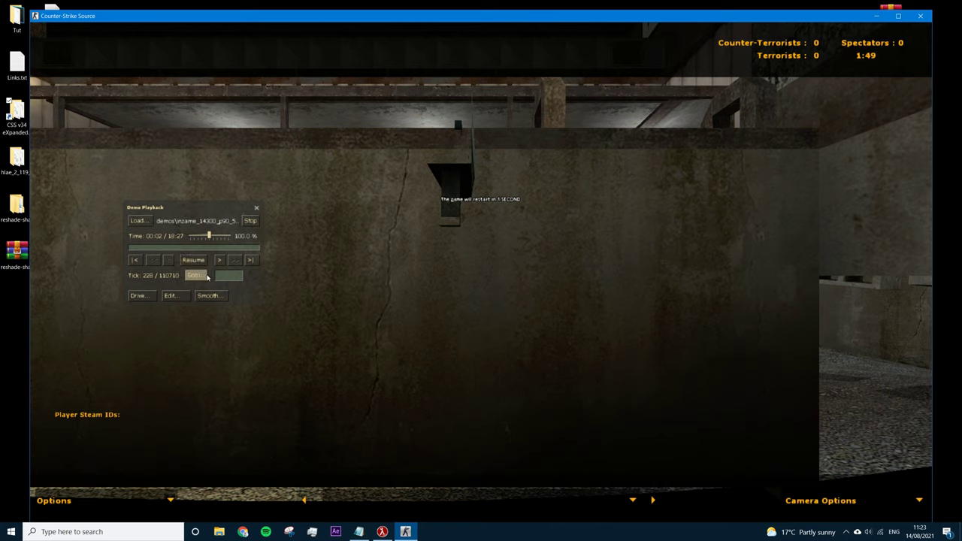
pyautogui.hotkey('shift', 'F2')
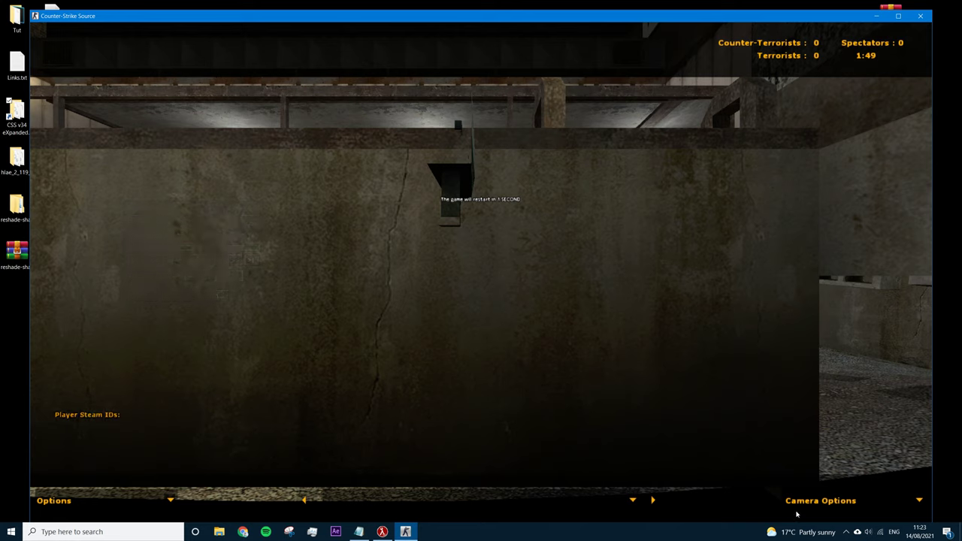
pyautogui.click(819, 504)
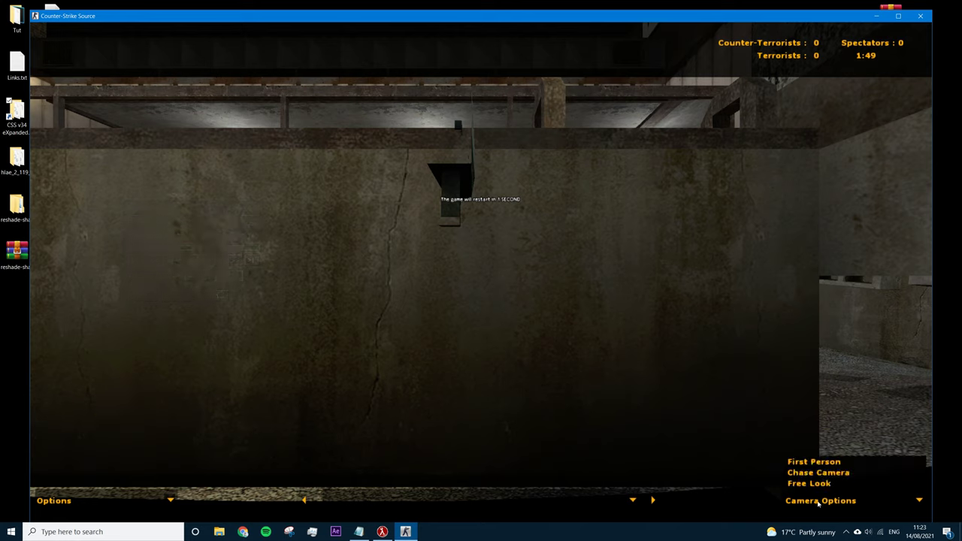
pyautogui.click(814, 465)
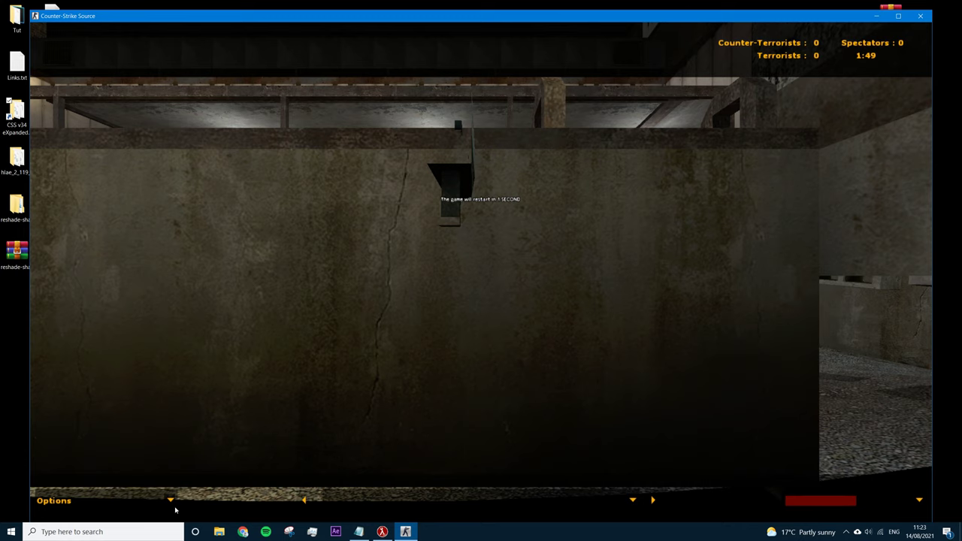
# Step back through three players' views, then bring back the Demo Playback panel.
pyautogui.click(304, 500)
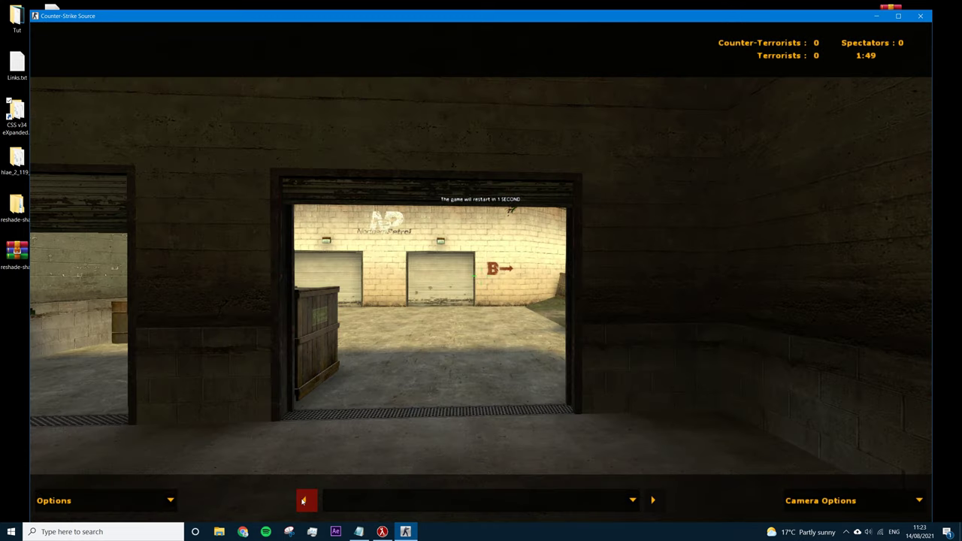
pyautogui.click(303, 499)
pyautogui.click(303, 500)
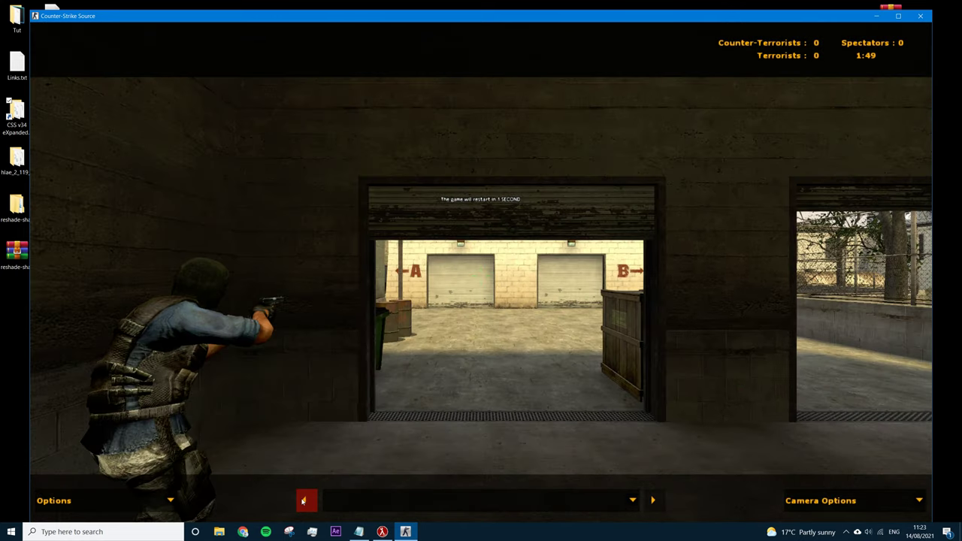
pyautogui.hotkey('shift', 'F2')
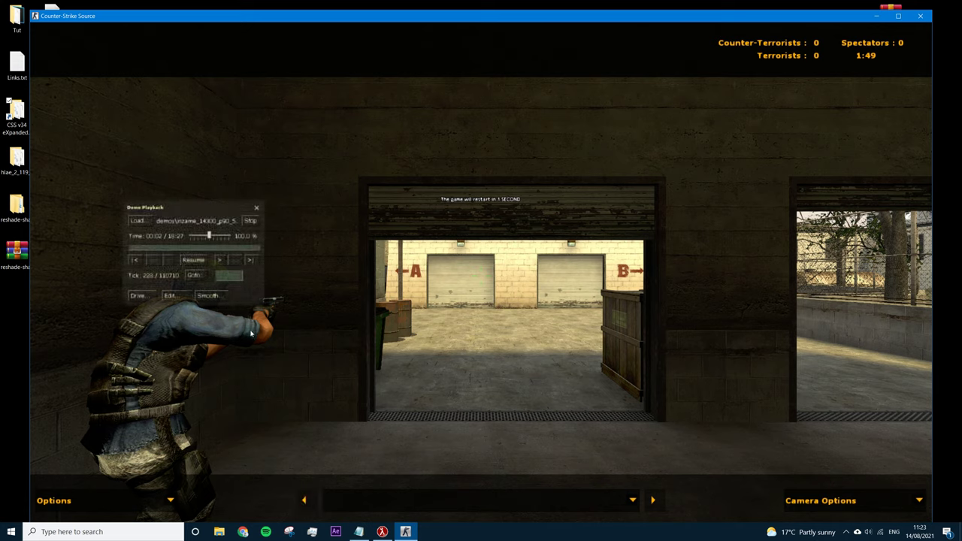
# Jump the demo to tick 14300 using the Goto box.
pyautogui.click(228, 275)
pyautogui.write('1430')
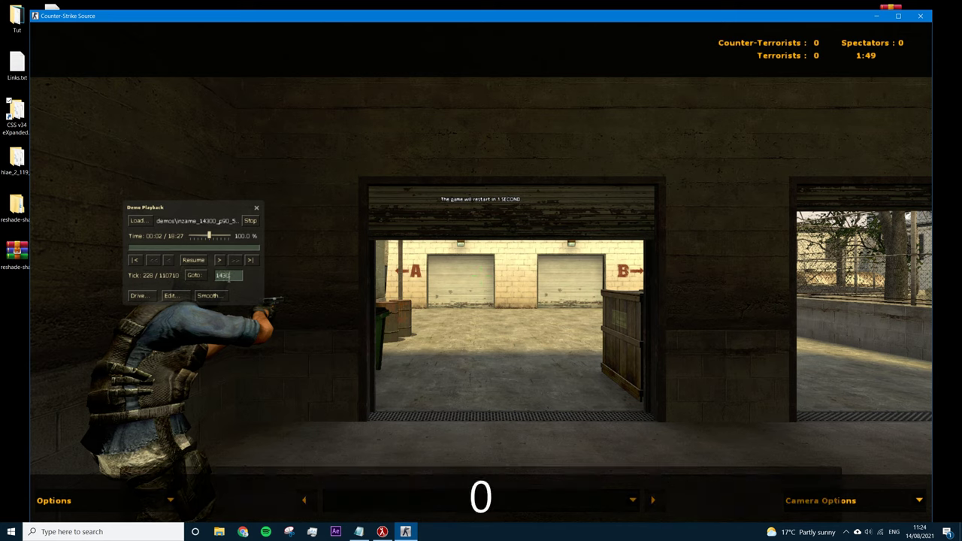
pyautogui.write('0')
pyautogui.click(194, 275)
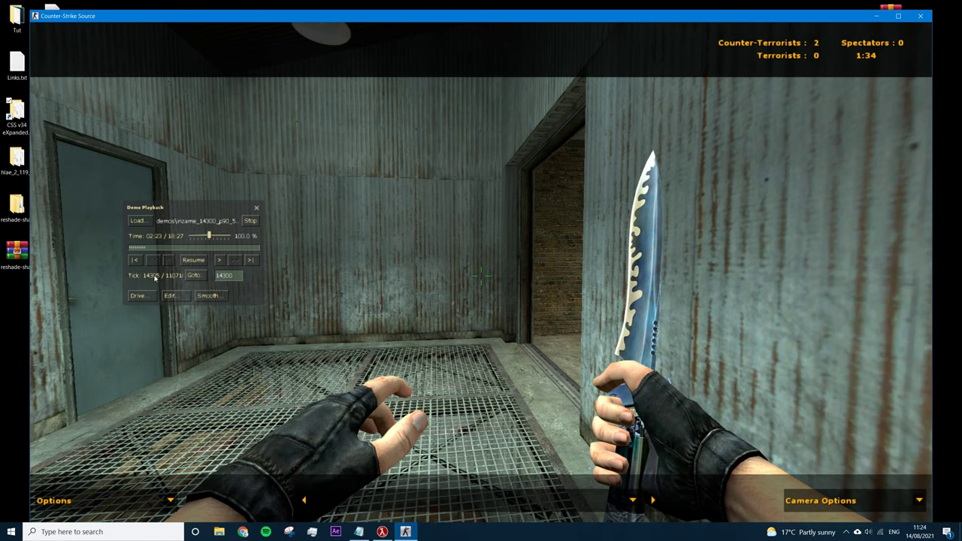
# With the playback panel hidden, cycle forward through several players' views.
pyautogui.hotkey('shift', 'F2')
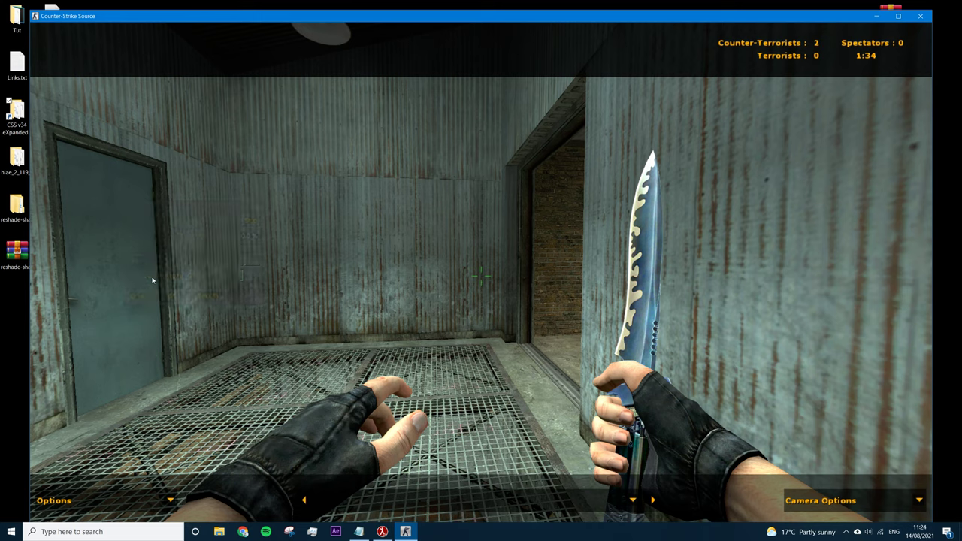
pyautogui.click(657, 503)
pyautogui.click(653, 501)
pyautogui.click(653, 501)
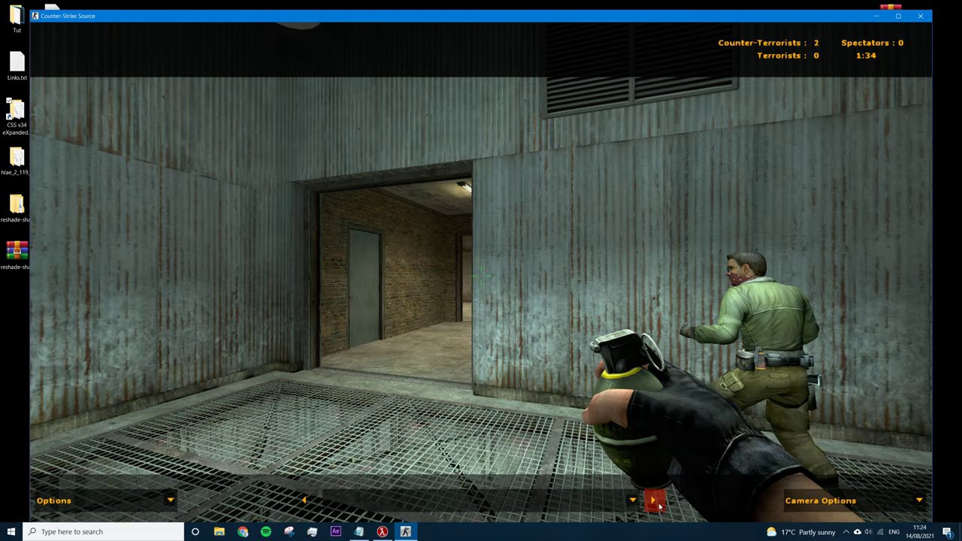
pyautogui.click(655, 502)
# Resume and re-pause the demo at tick 14551, then close the spectator bars via Options > Close.
pyautogui.hotkey('shift', 'F2')
pyautogui.click(188, 260)
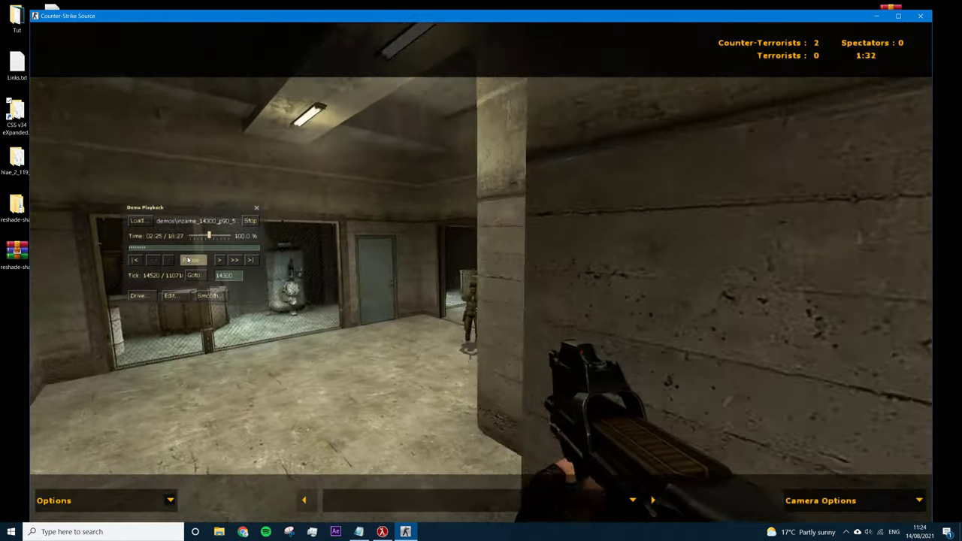
pyautogui.click(188, 260)
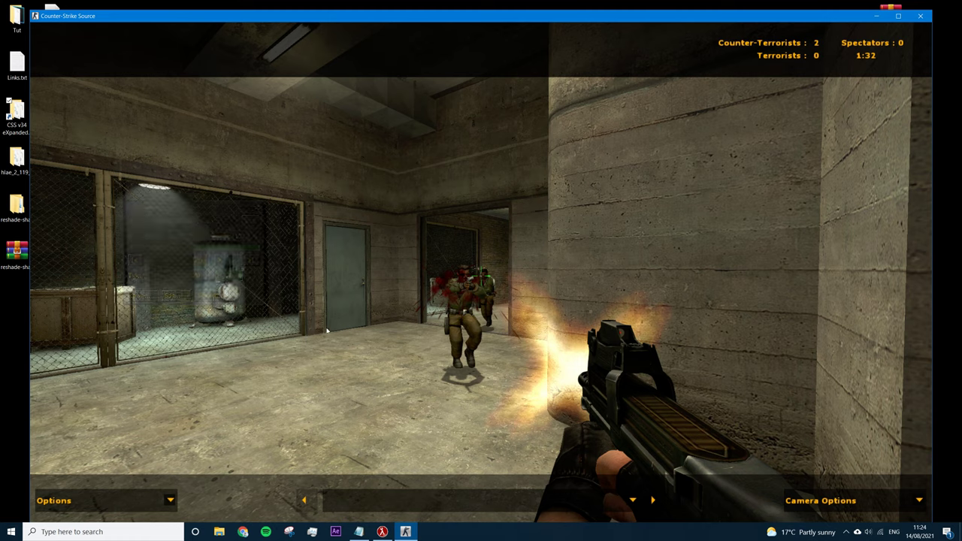
pyautogui.click(161, 508)
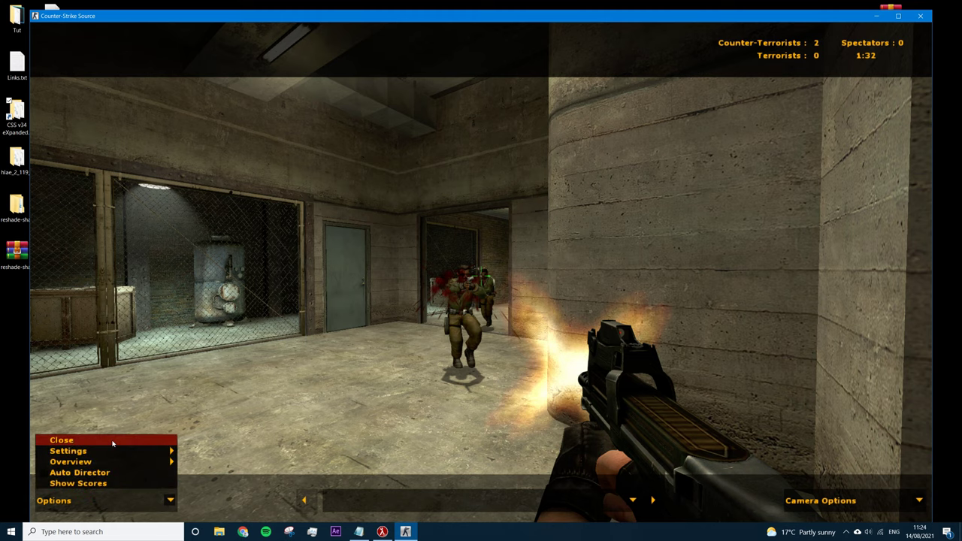
pyautogui.click(173, 502)
pyautogui.click(172, 502)
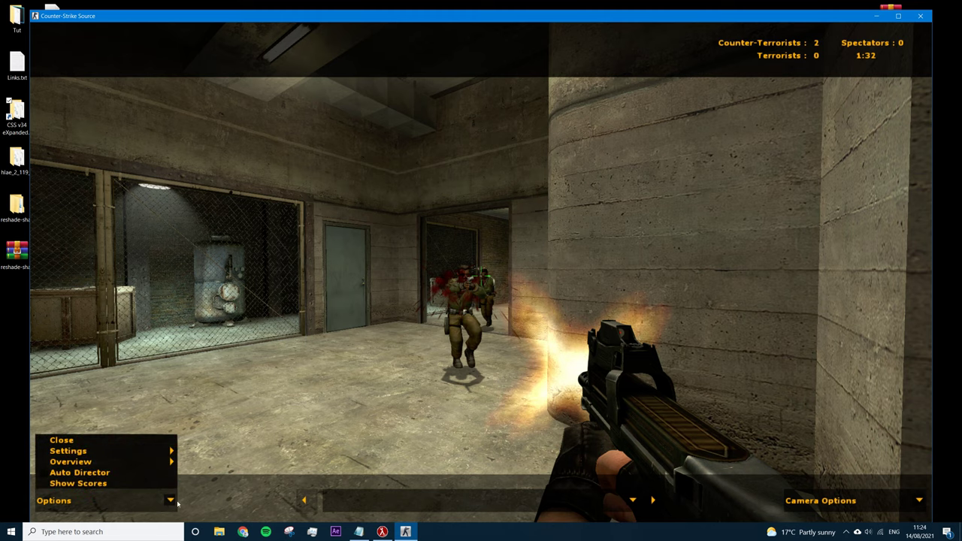
pyautogui.click(136, 442)
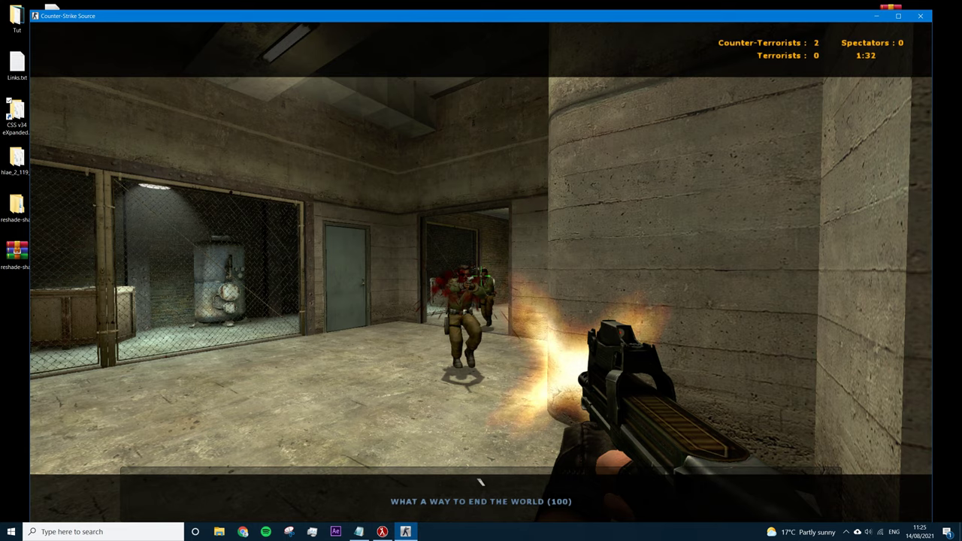
# Run 'exec Edit' in the developer console, then bring up the TreGaaa Moviemaking GUI menu.
pyautogui.press('`')
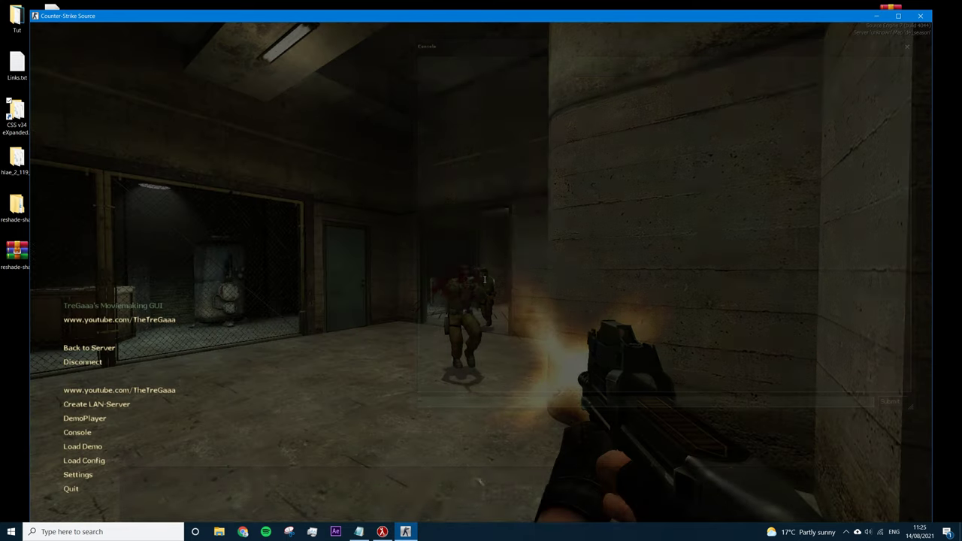
pyautogui.write('exec')
pyautogui.press('Tab')
pyautogui.write('Edit')
pyautogui.press('Return')
pyautogui.press('`')
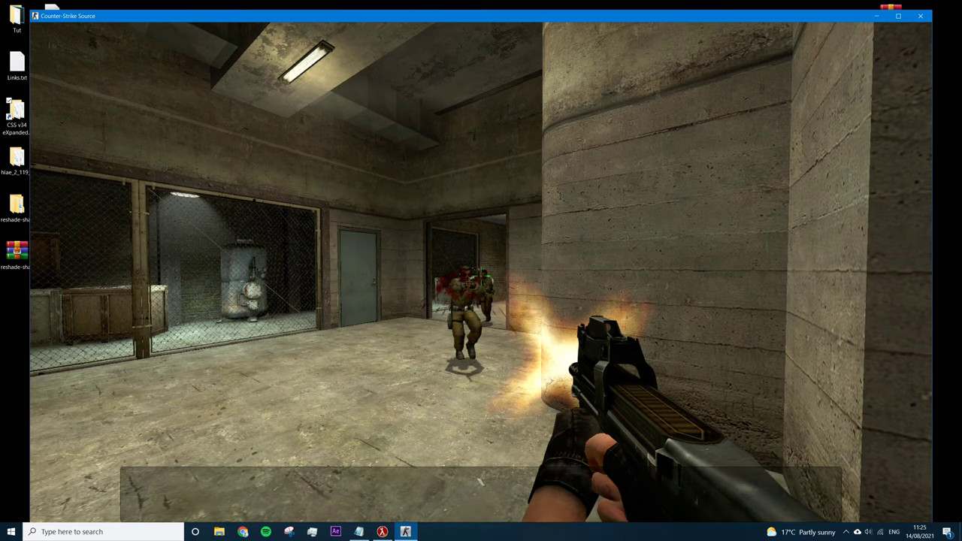
pyautogui.press('Escape')
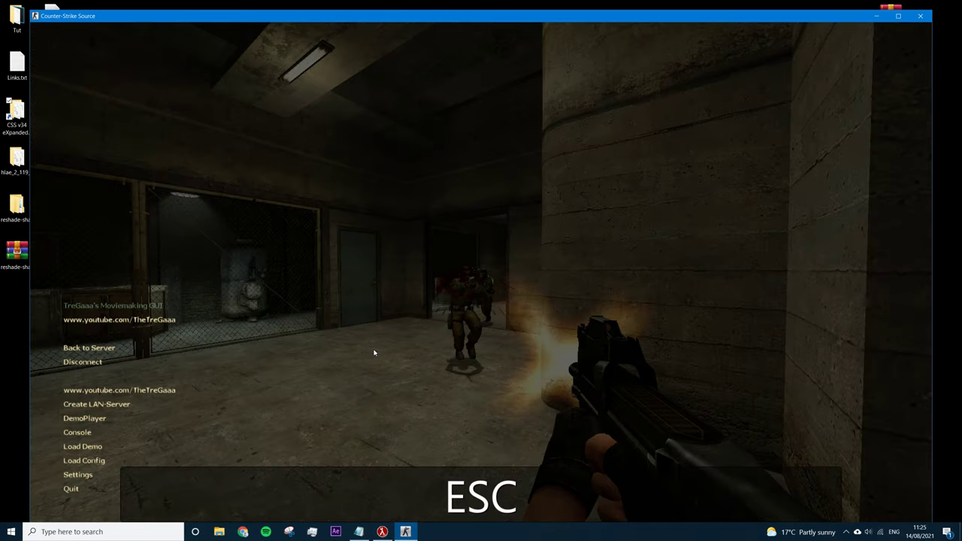
# Open the Advanced options on the Video settings page.
pyautogui.click(91, 473)
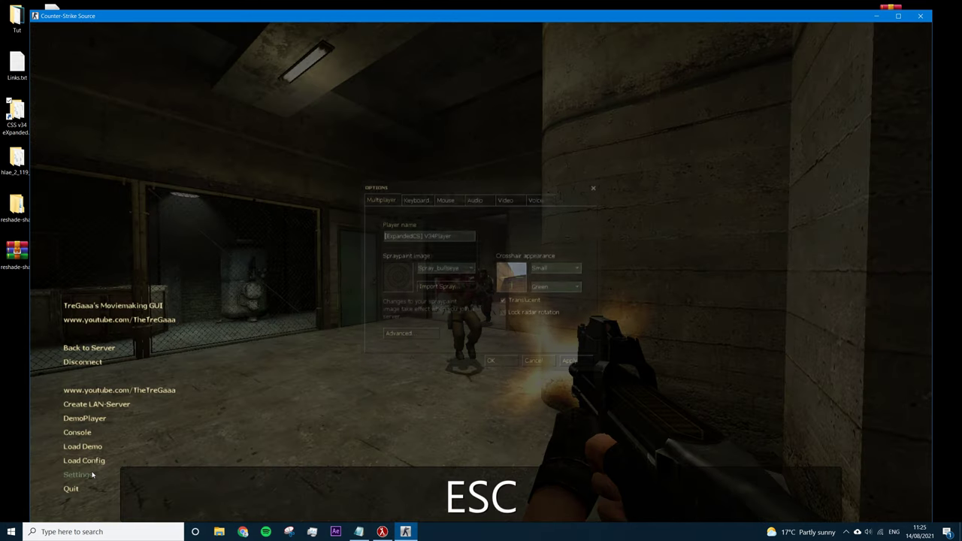
pyautogui.click(503, 200)
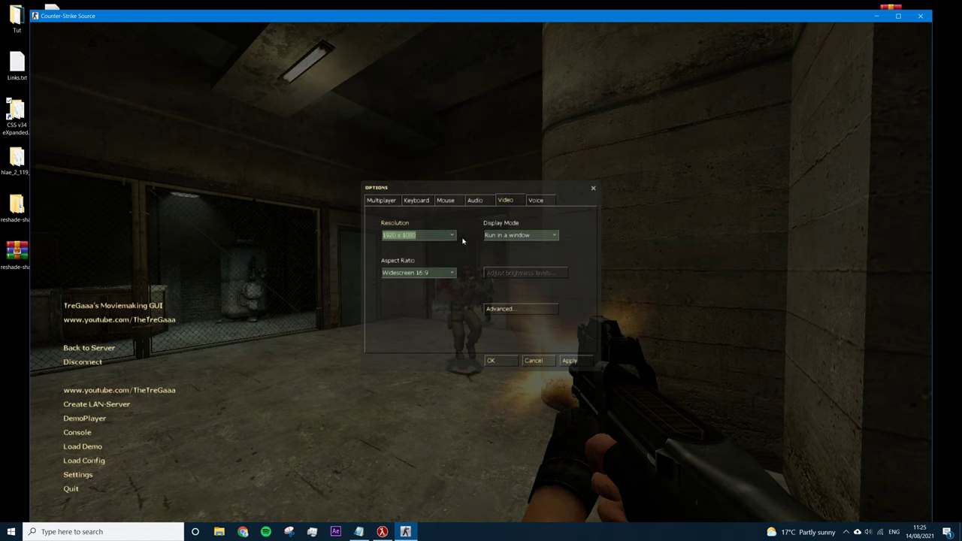
pyautogui.click(490, 309)
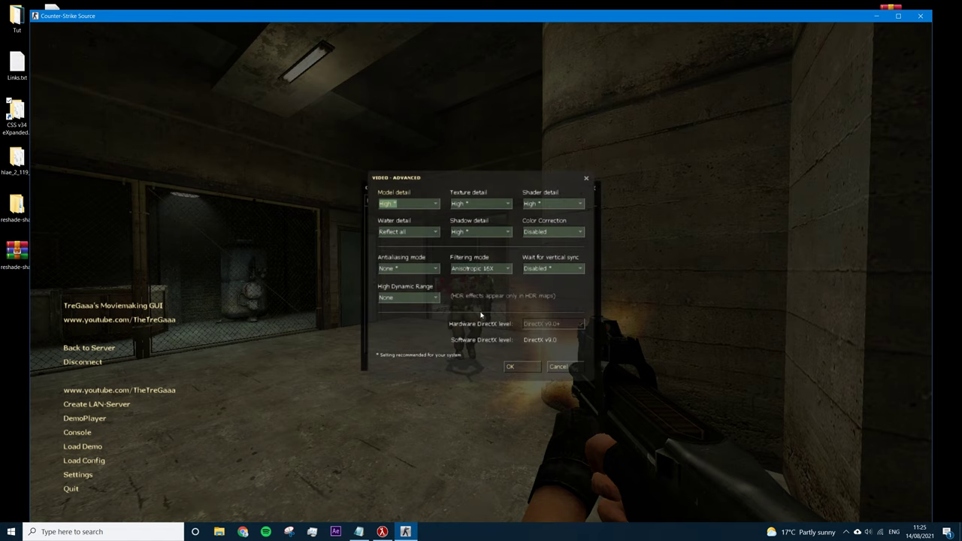
# Review Model, Texture and Shader detail (High), leaving Color Correction disabled and Water at Reflect all.
pyautogui.click(436, 205)
pyautogui.click(508, 204)
pyautogui.click(563, 204)
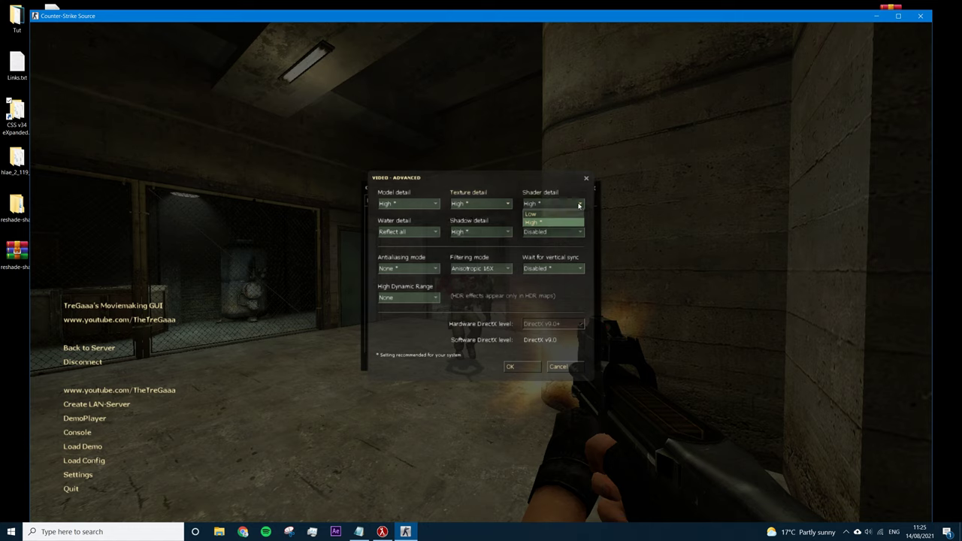
pyautogui.click(584, 230)
pyautogui.click(582, 233)
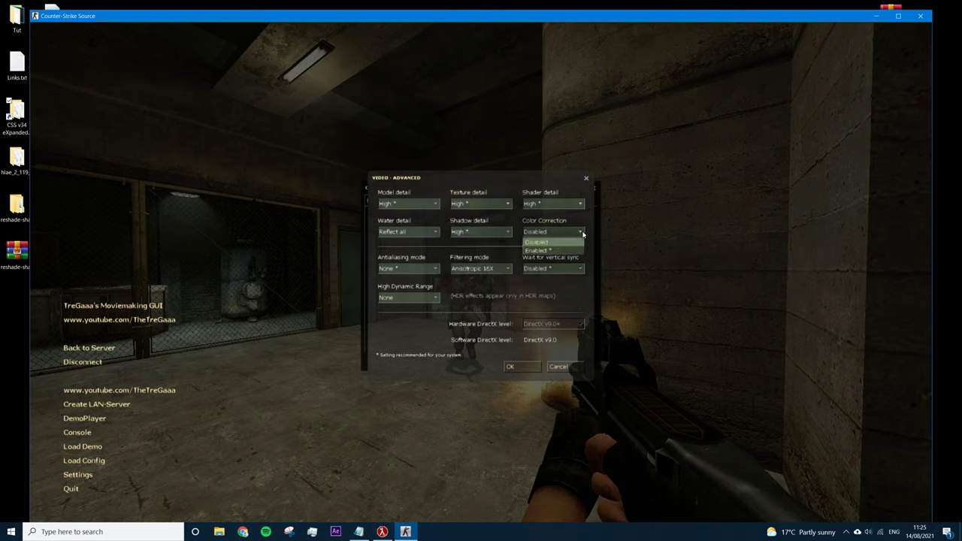
pyautogui.click(582, 233)
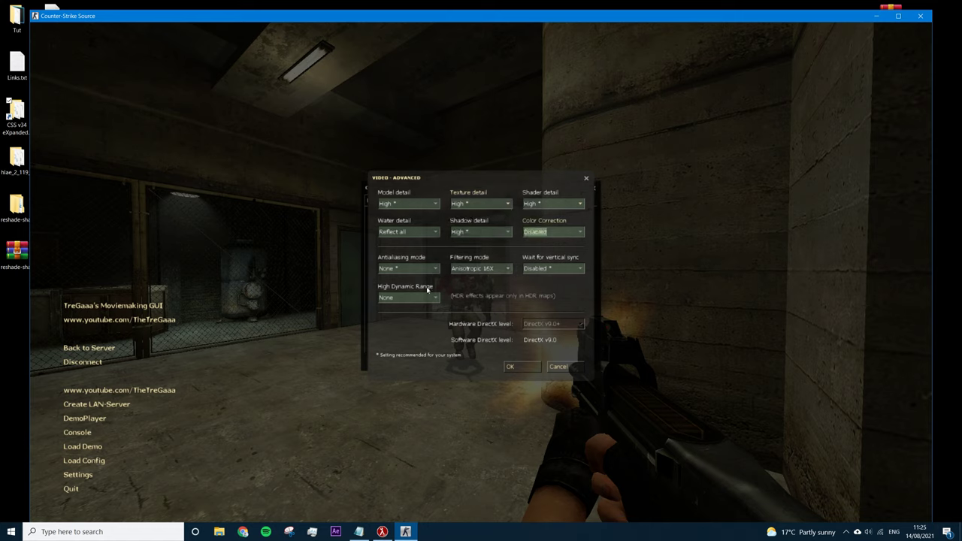
pyautogui.click(438, 234)
pyautogui.click(437, 234)
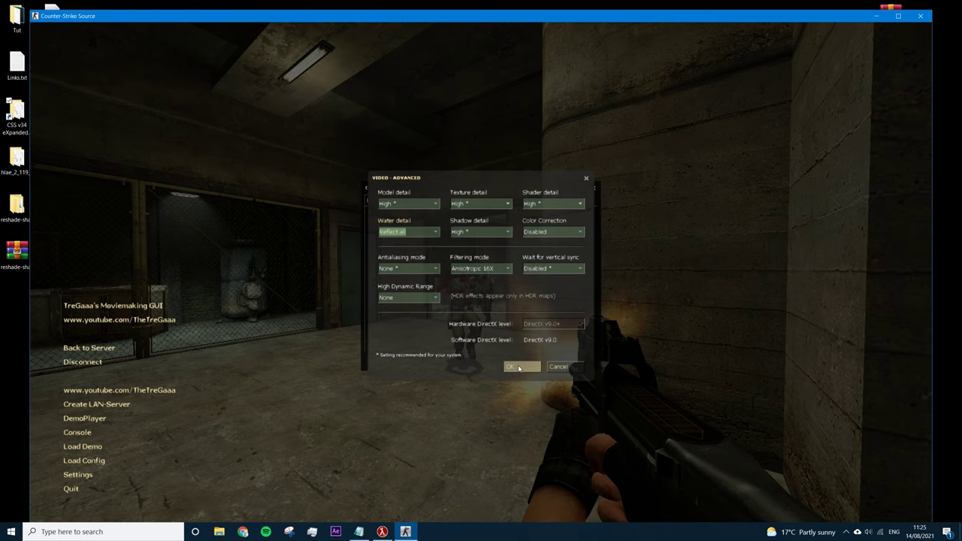